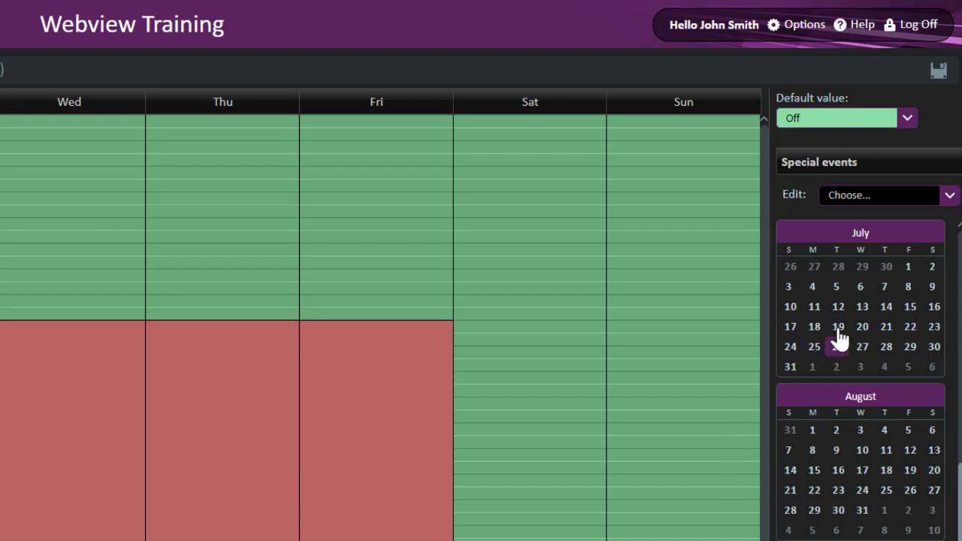
# Create a special event for 13 July and name it Event, reviewing the available rank choices
pyautogui.rightClick(874, 306)
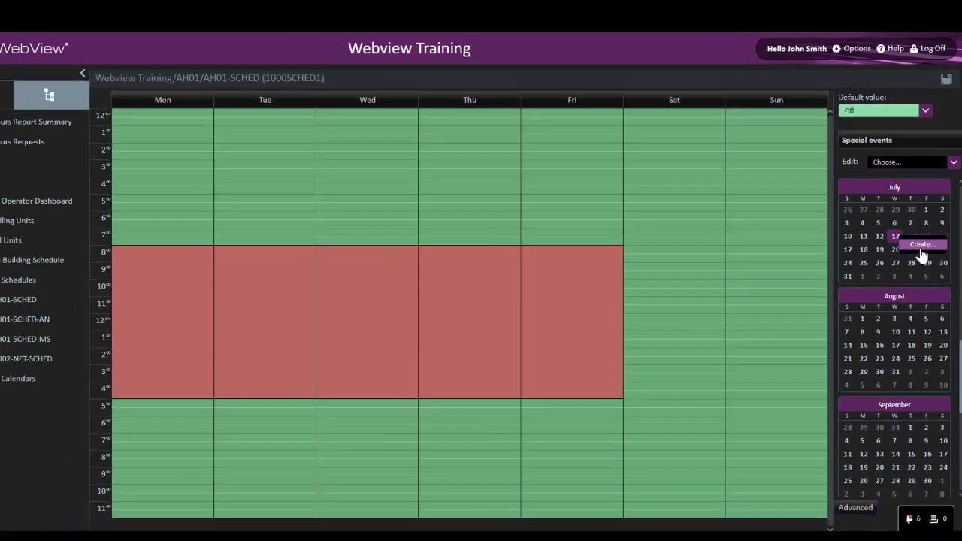
pyautogui.click(902, 319)
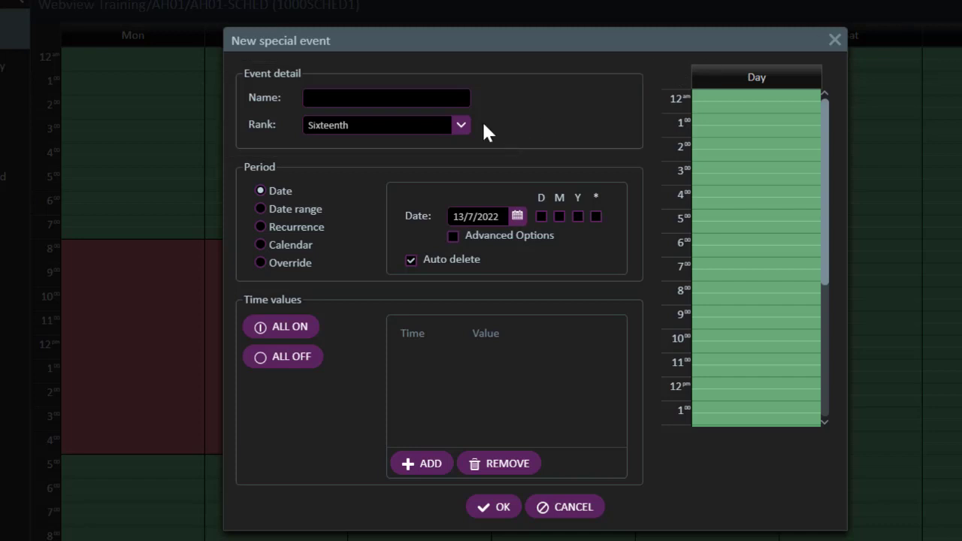
pyautogui.click(442, 99)
pyautogui.write('Event')
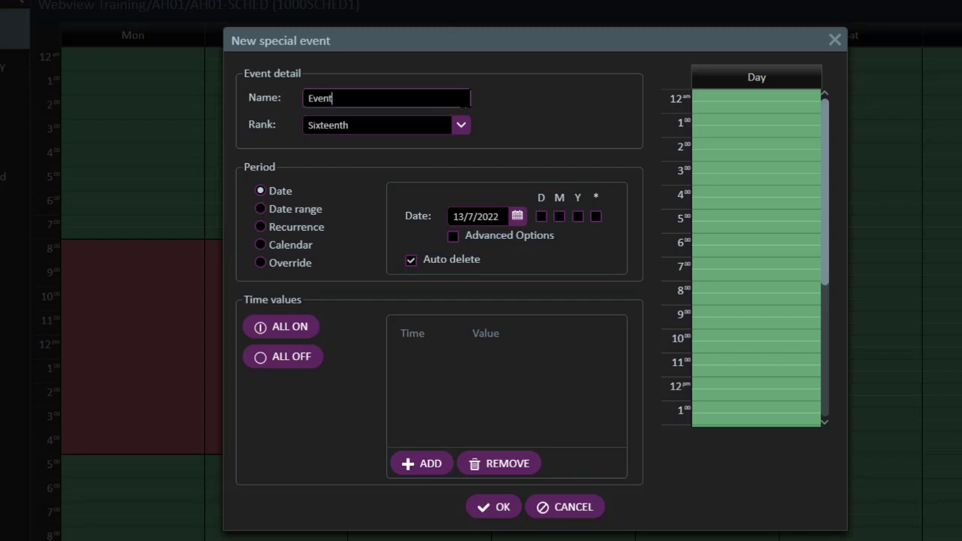
pyautogui.click(461, 125)
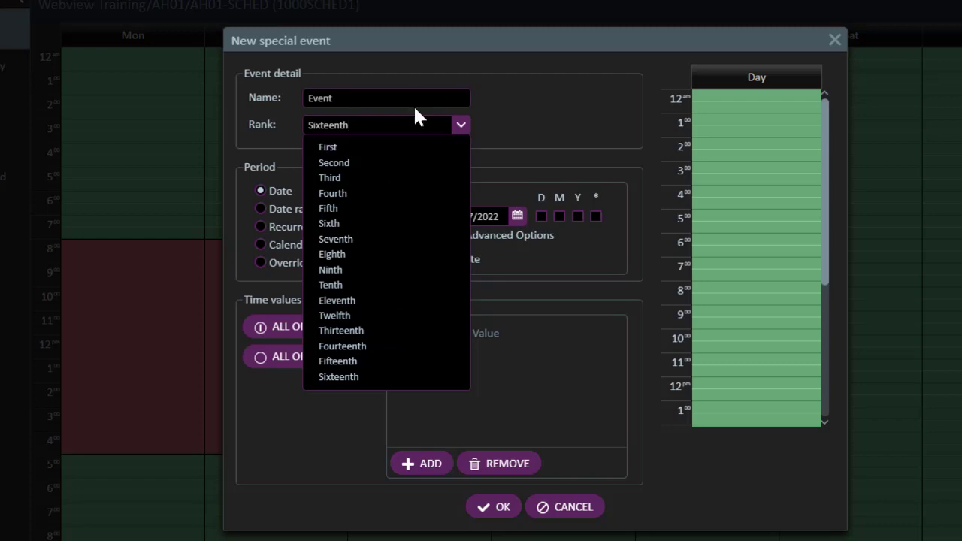
pyautogui.click(457, 131)
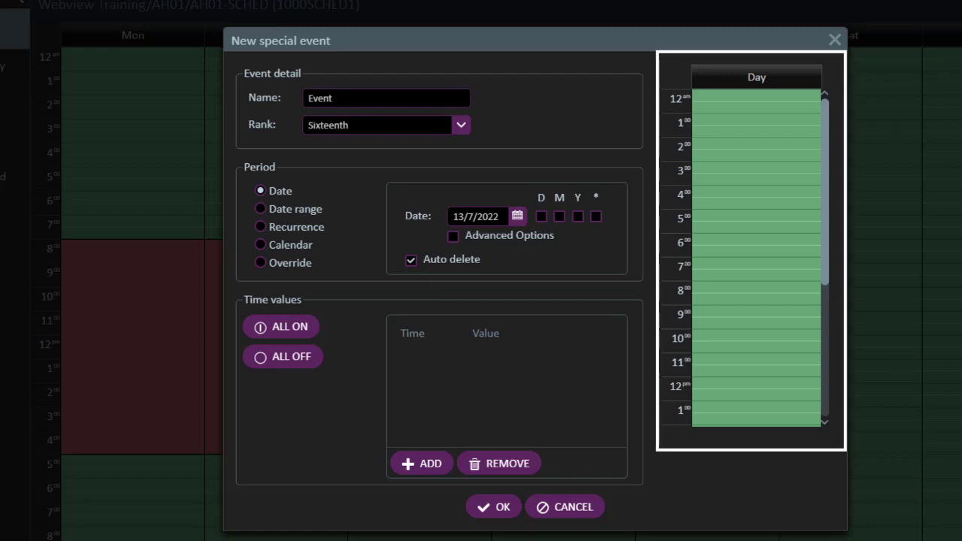
# Draw an On period in the event's day schedule and adjust it to run from 08:30 to 13:00
pyautogui.scroll(-3, 763, 222)
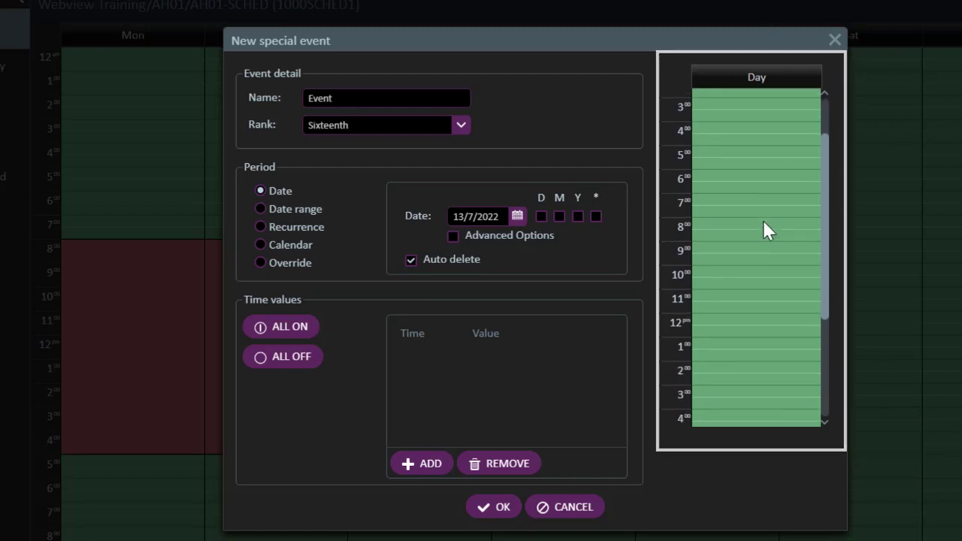
pyautogui.moveTo(757, 213); pyautogui.dragTo(783, 353)
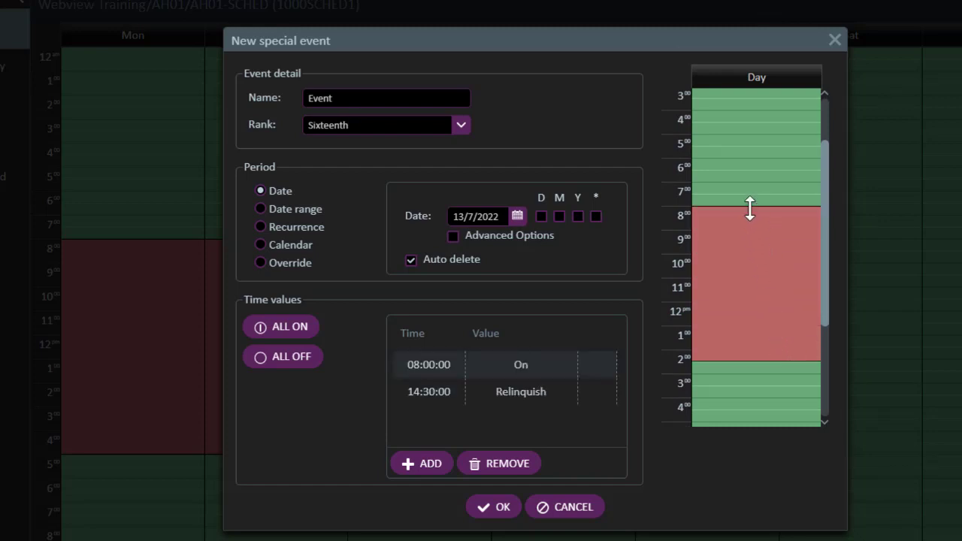
pyautogui.moveTo(749, 208); pyautogui.dragTo(758, 261)
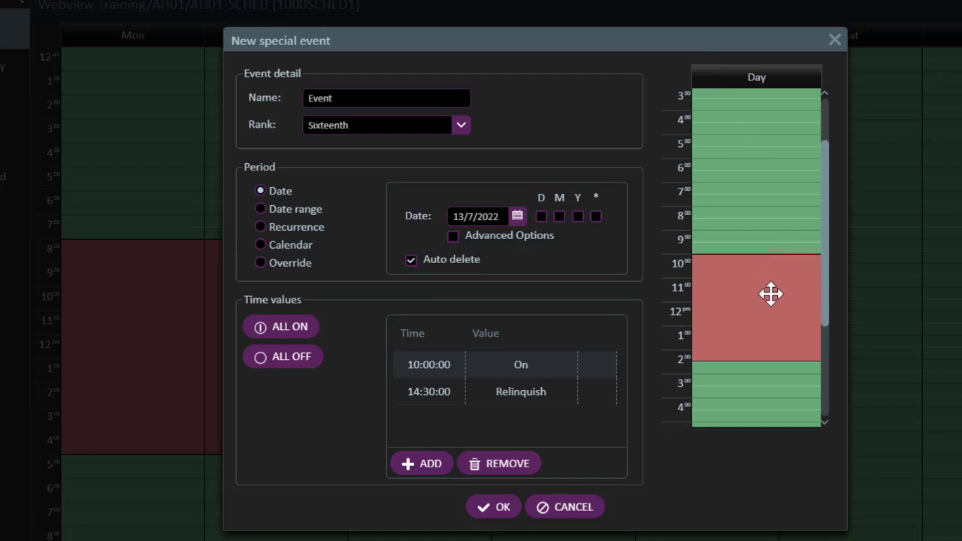
pyautogui.moveTo(768, 294); pyautogui.dragTo(759, 258)
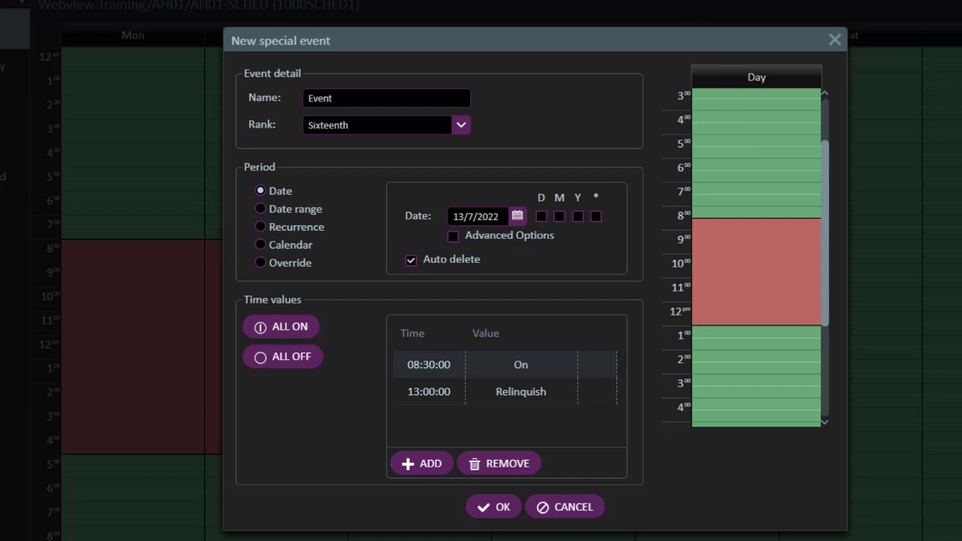
# Add two more On periods to the day schedule, from 04:30 to 07:00 and from 13:30 to 16:00
pyautogui.click(739, 129)
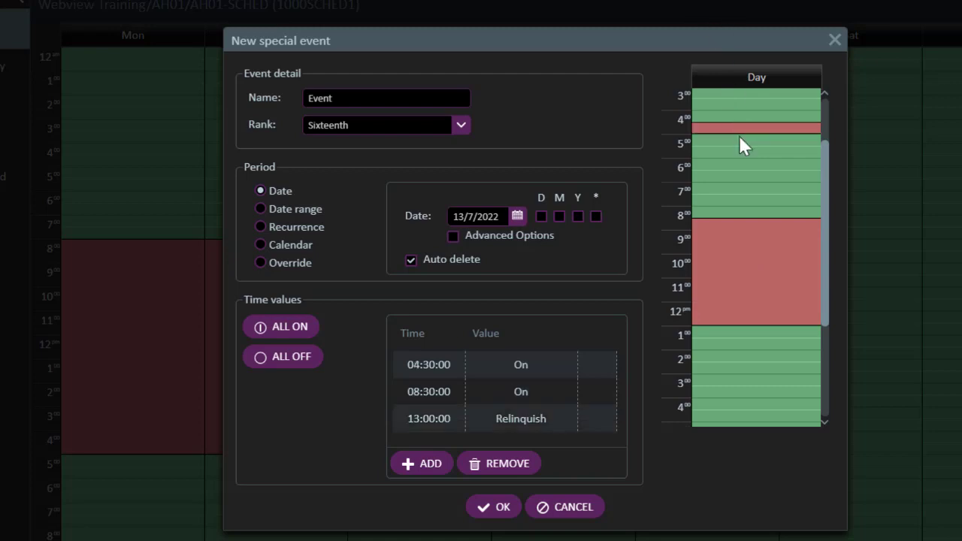
pyautogui.moveTo(738, 135); pyautogui.dragTo(742, 181)
pyautogui.click(771, 348)
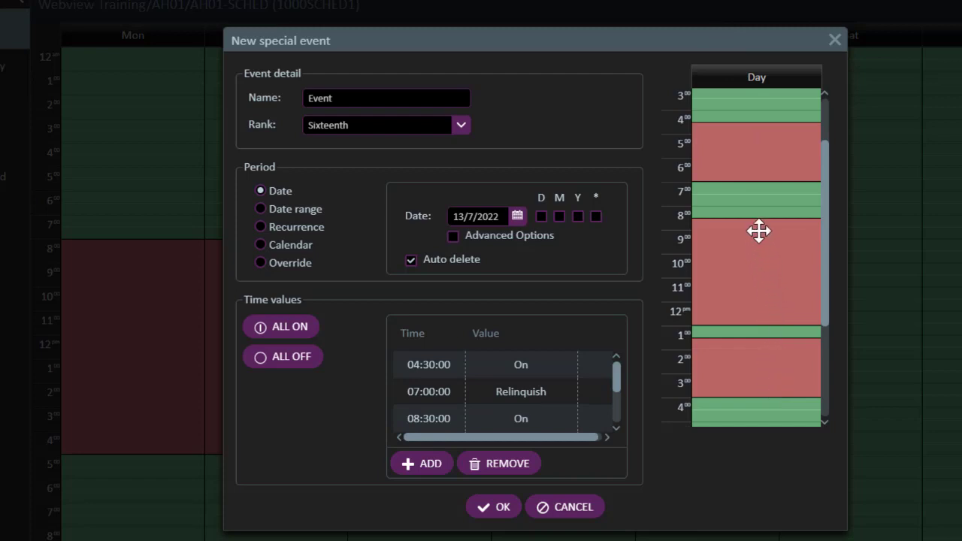
# Try the day schedule's time interval at 5 minutes and 60 minutes, and return it to 30 minutes
pyautogui.rightClick(674, 224)
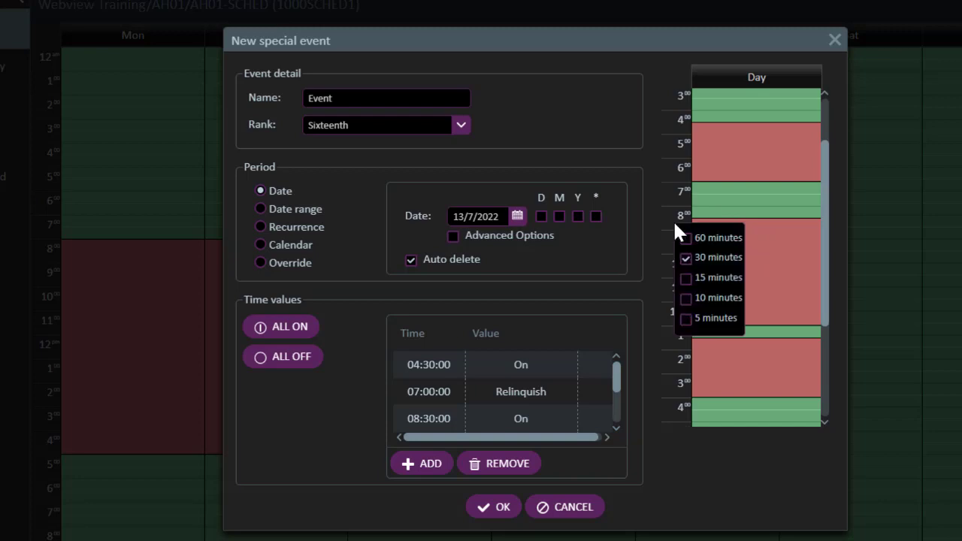
pyautogui.click(694, 321)
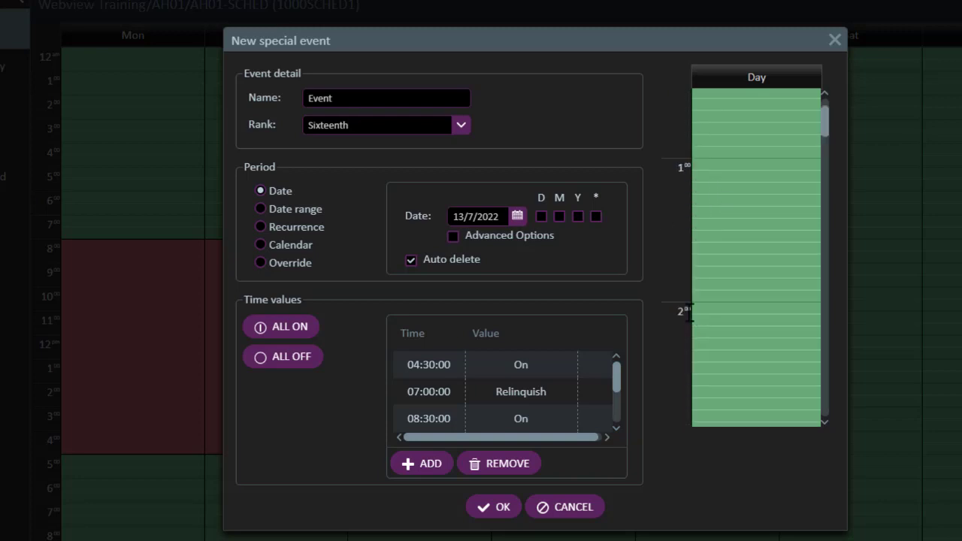
pyautogui.rightClick(688, 314)
pyautogui.click(697, 326)
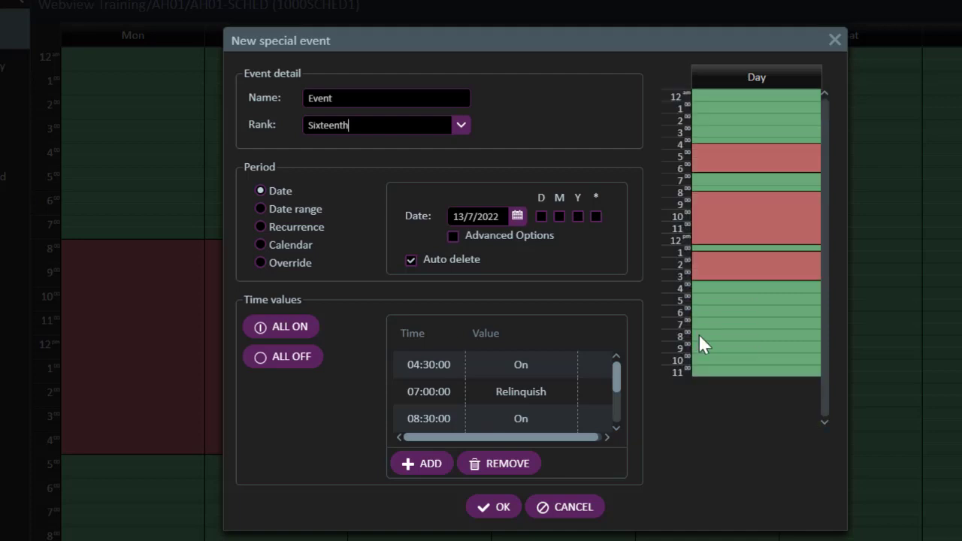
pyautogui.rightClick(683, 317)
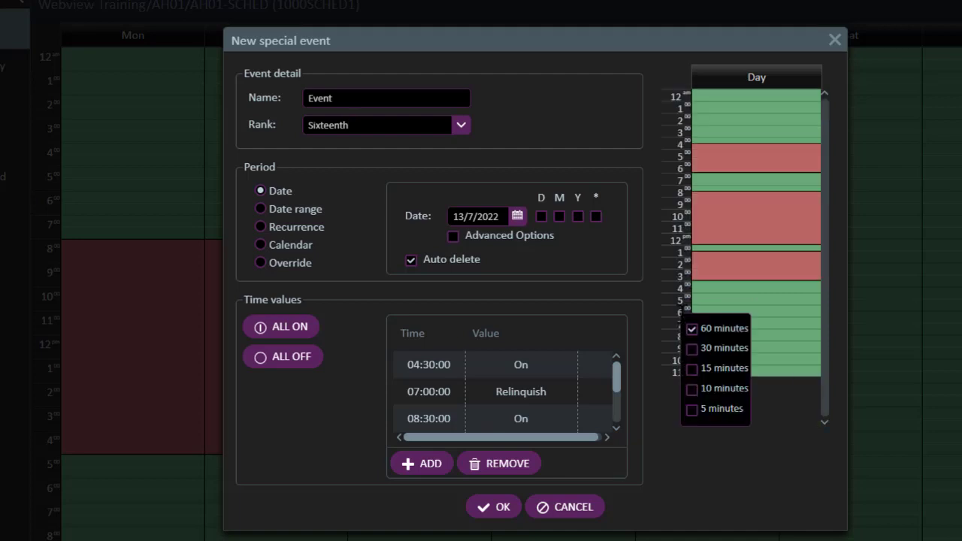
pyautogui.click(717, 351)
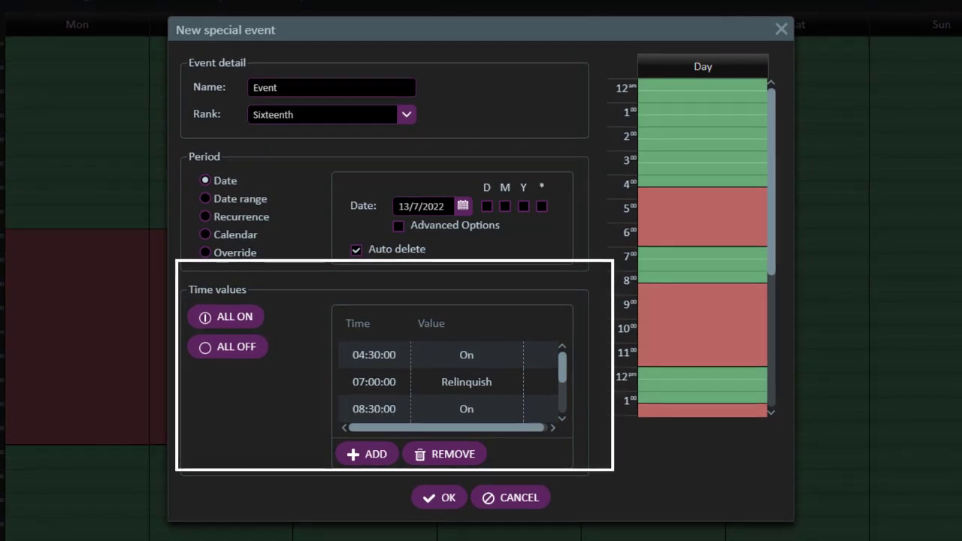
# Set the time of the first On entry in the time values list to 02:30:00
pyautogui.click(422, 354)
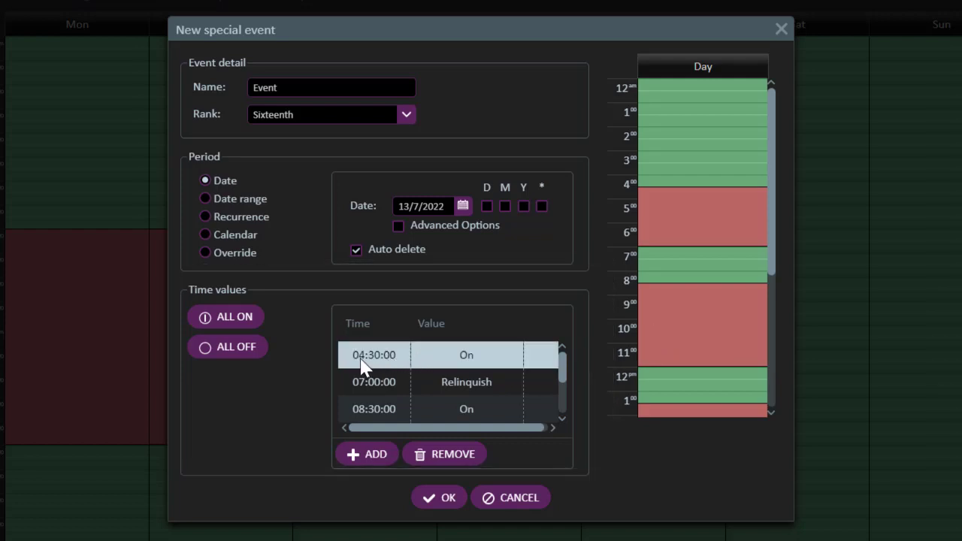
pyautogui.click(361, 357)
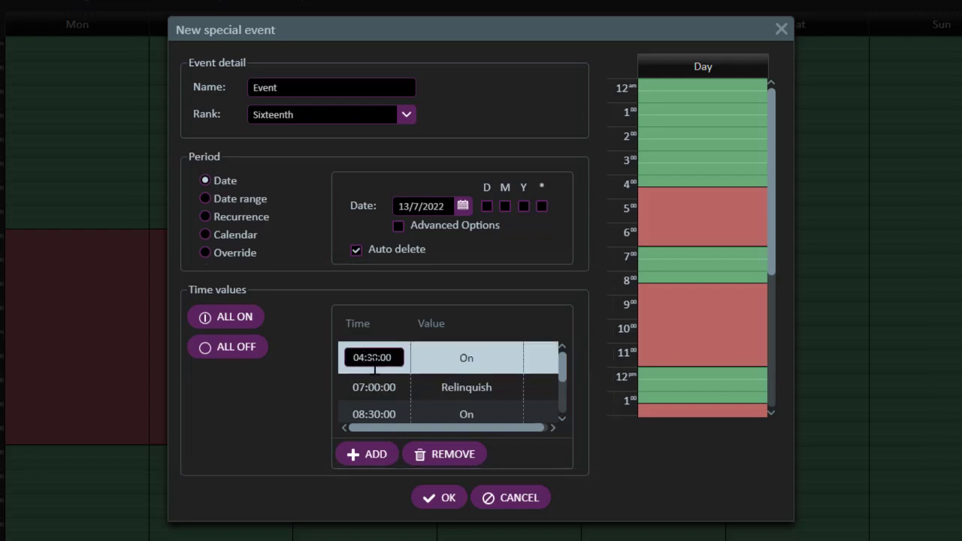
pyautogui.press('BackSpace')
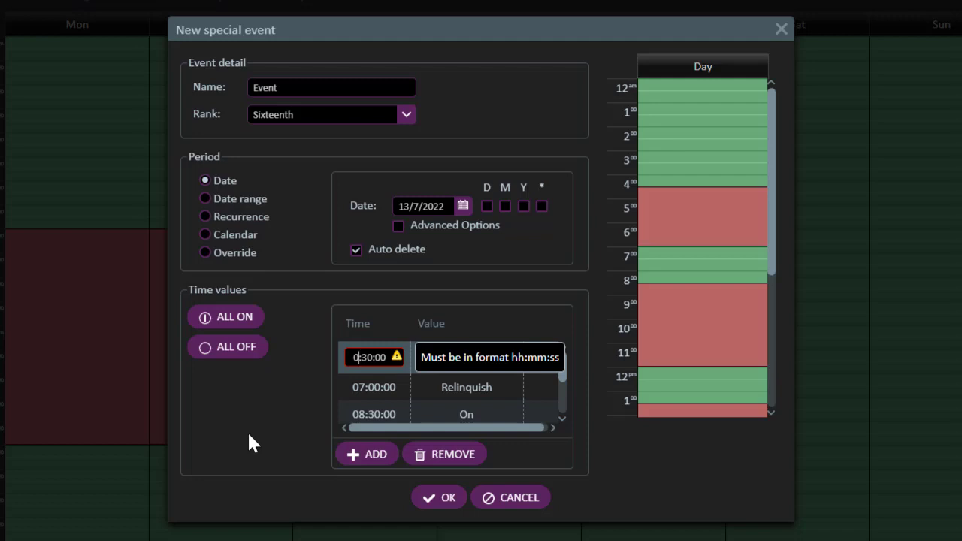
pyautogui.write('2')
pyautogui.click(262, 409)
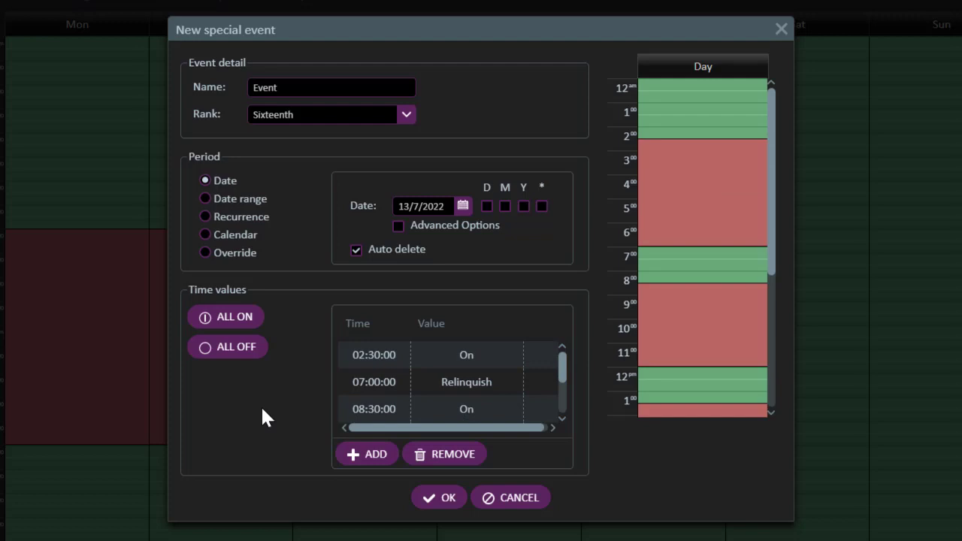
# Choose On as the value of the 02:30:00 entry and open the 07:00:00 entry's value for editing
pyautogui.click(429, 363)
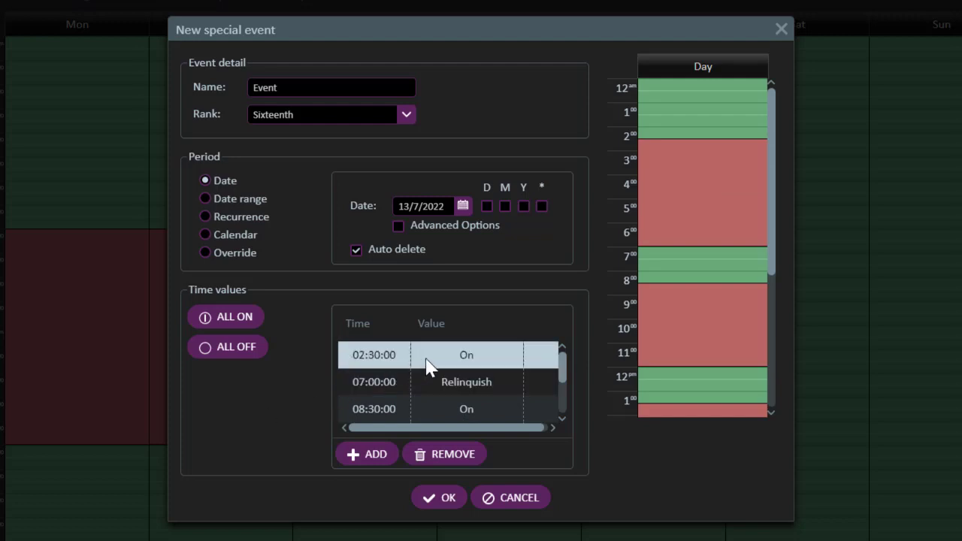
pyautogui.click(429, 365)
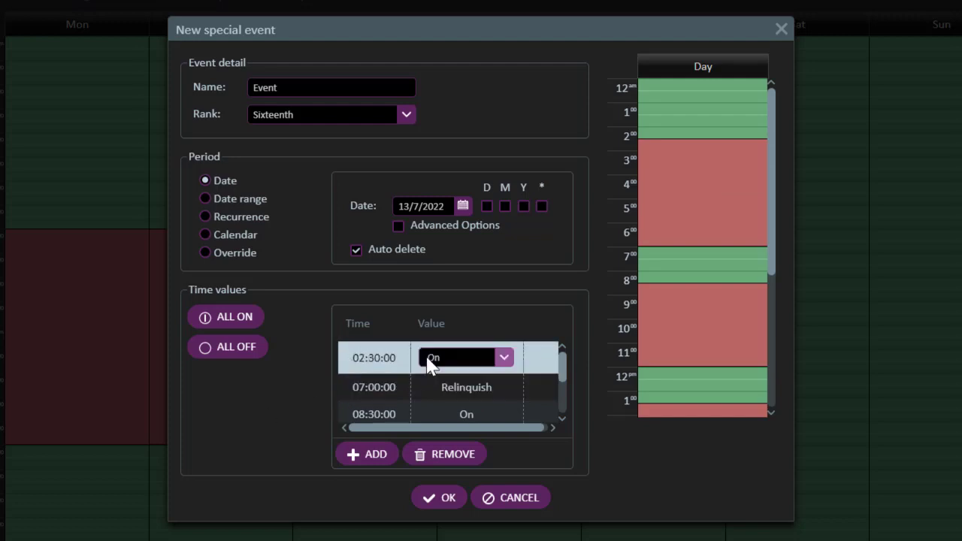
pyautogui.click(503, 359)
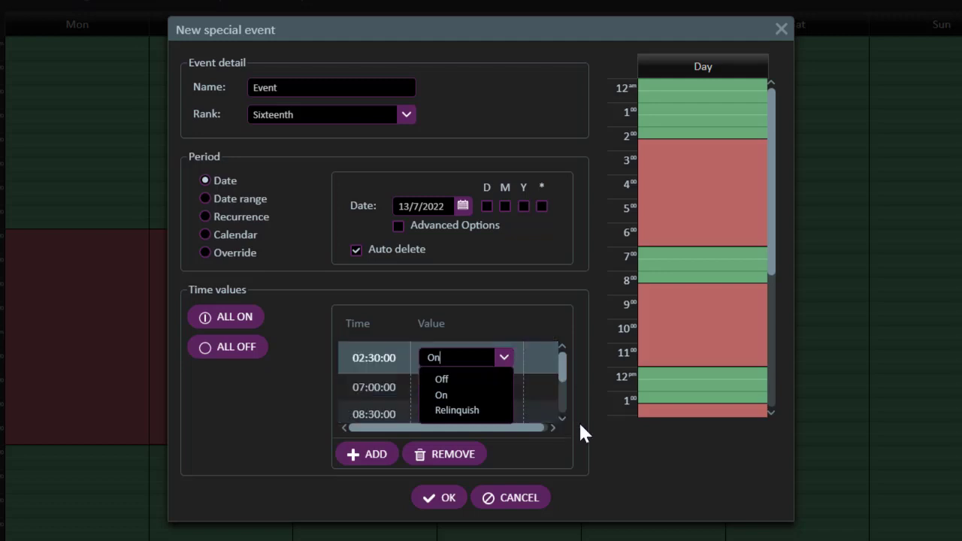
pyautogui.click(475, 397)
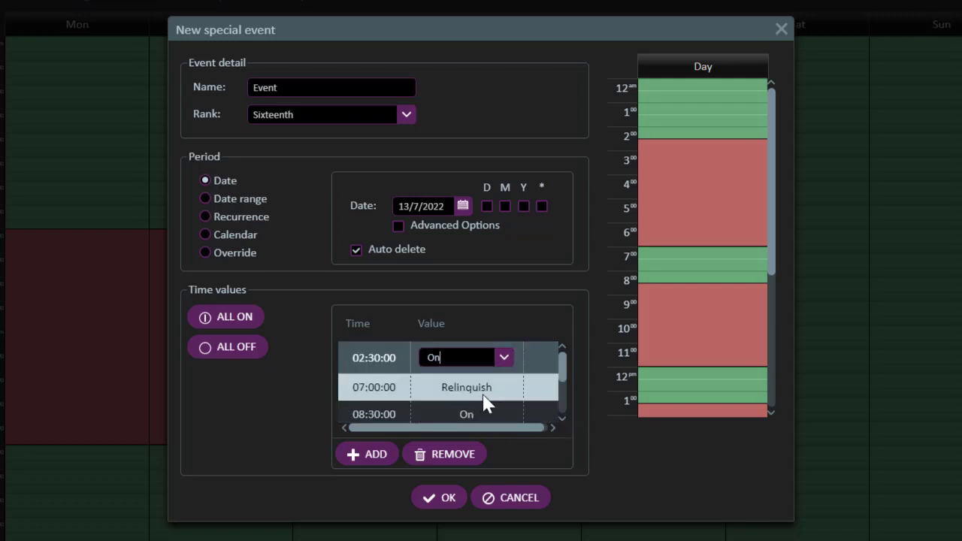
pyautogui.click(482, 393)
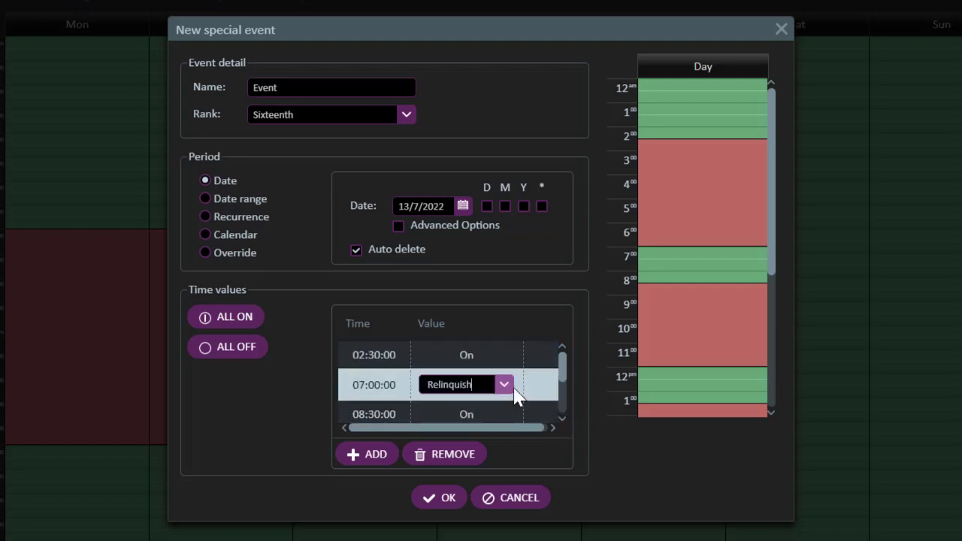
# Add a new entry to the time values list, and remove the 11:31:38 Off entry
pyautogui.click(507, 320)
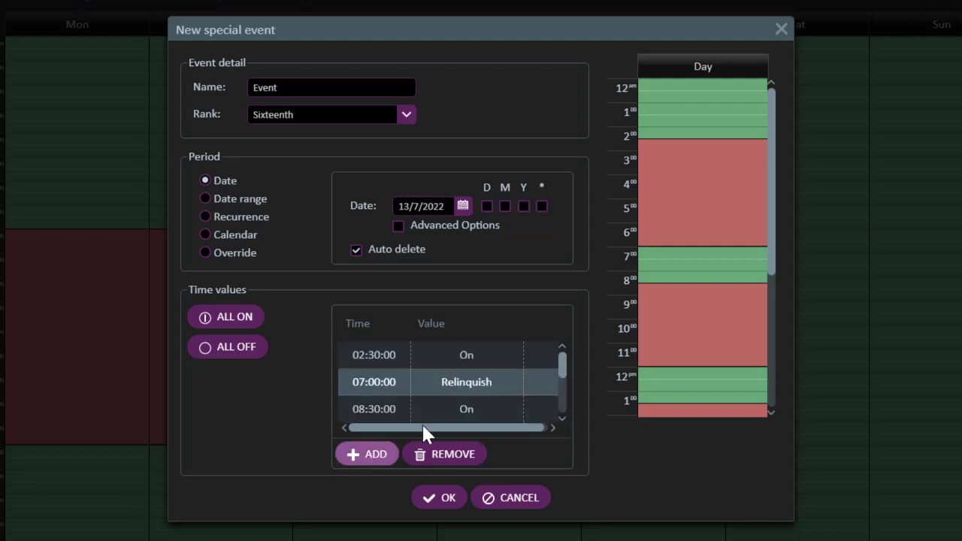
pyautogui.moveTo(563, 358); pyautogui.dragTo(567, 374)
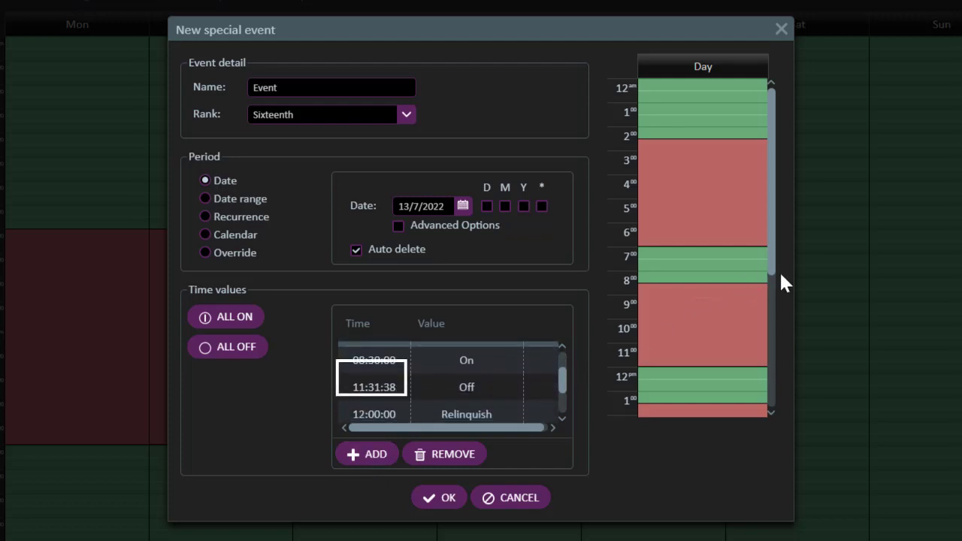
pyautogui.moveTo(775, 260); pyautogui.dragTo(787, 305)
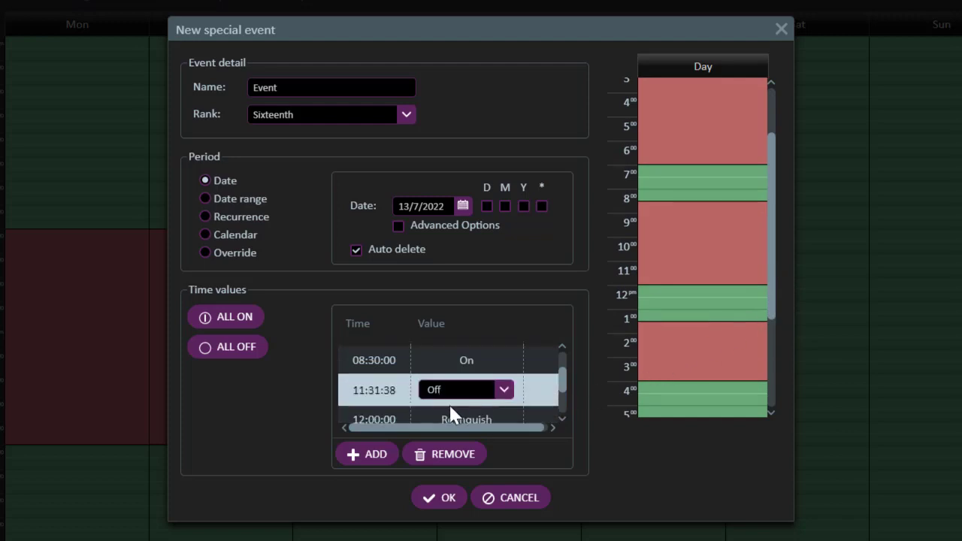
pyautogui.click(443, 453)
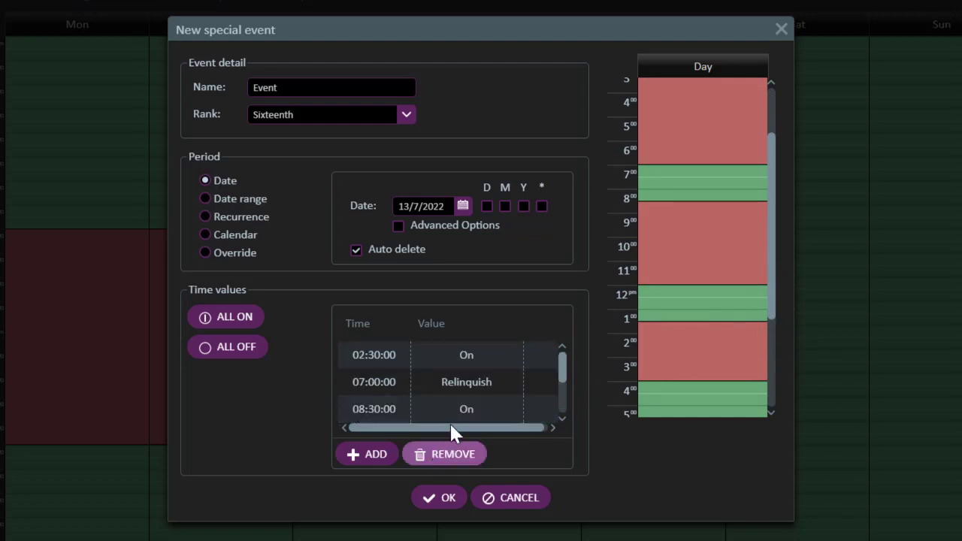
# Try setting the whole day to all on and all off, and remove the remaining 00:00:00 entry
pyautogui.click(224, 325)
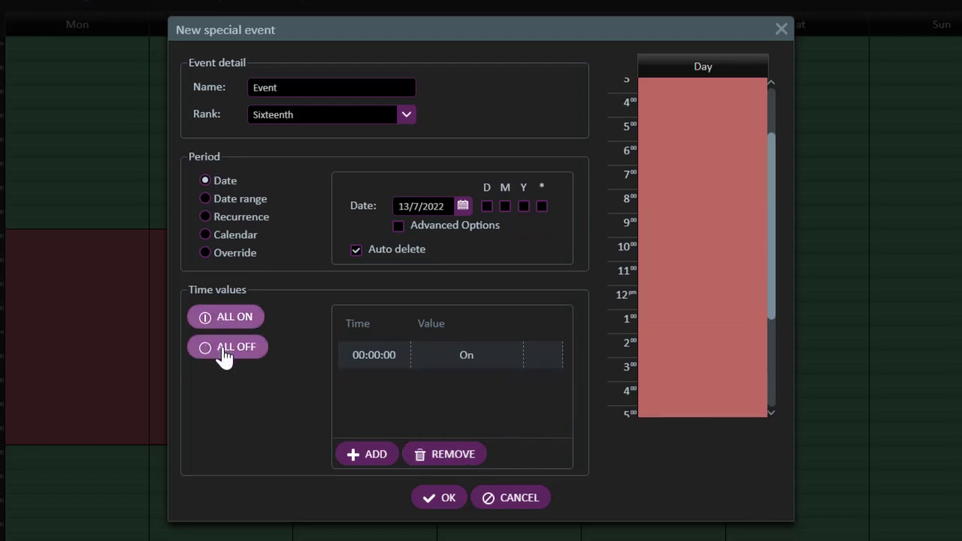
pyautogui.click(224, 350)
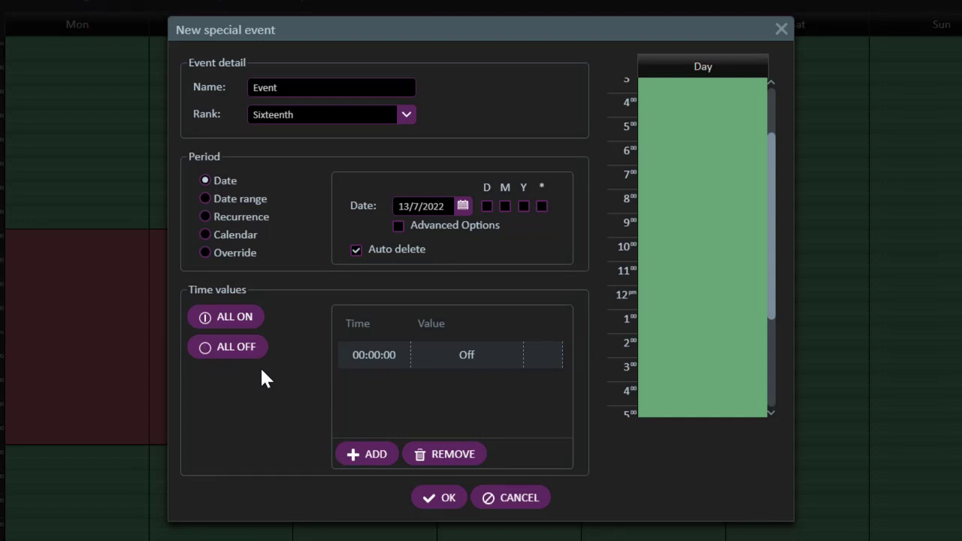
pyautogui.click(399, 352)
pyautogui.click(454, 455)
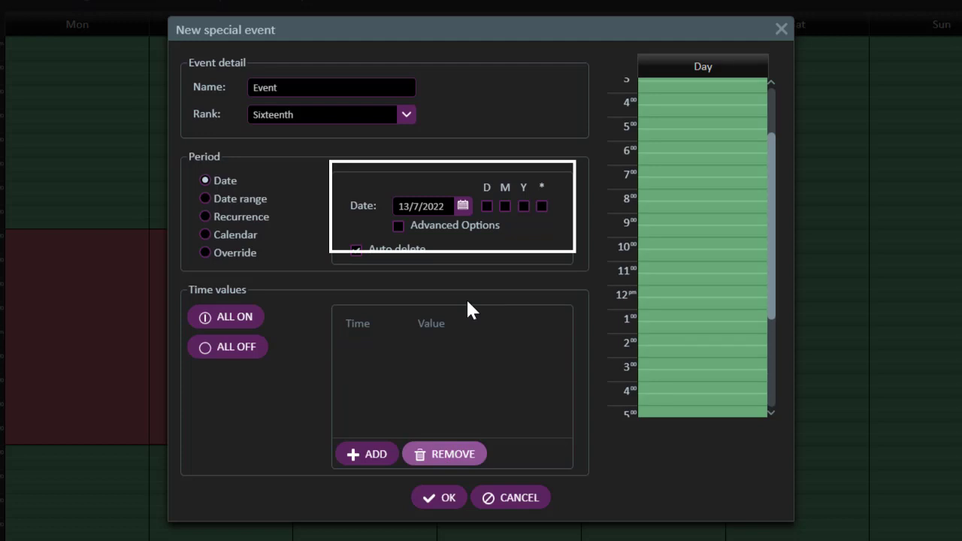
# Set the event date to 14/7/2022 and draw an On period from 07:30 to 15:30 in its day schedule
pyautogui.click(462, 208)
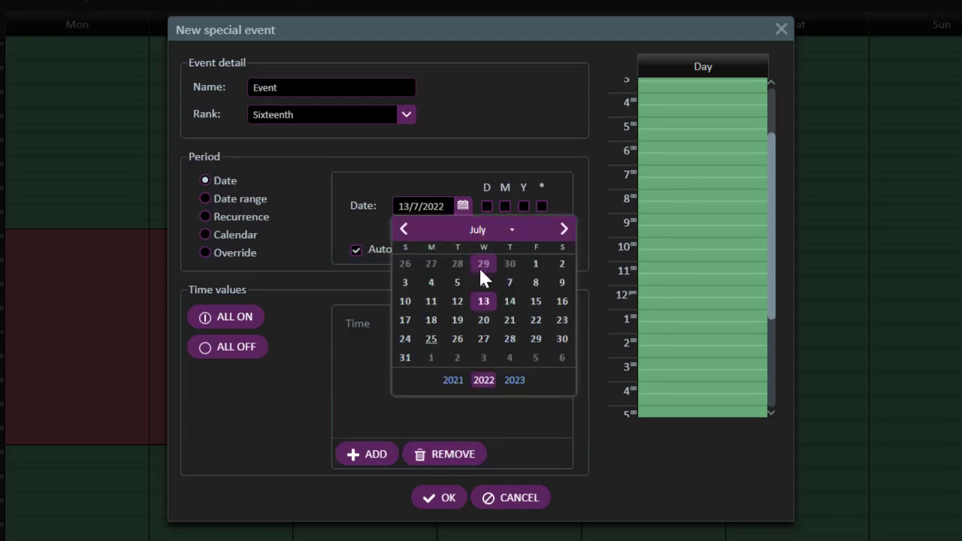
pyautogui.click(504, 306)
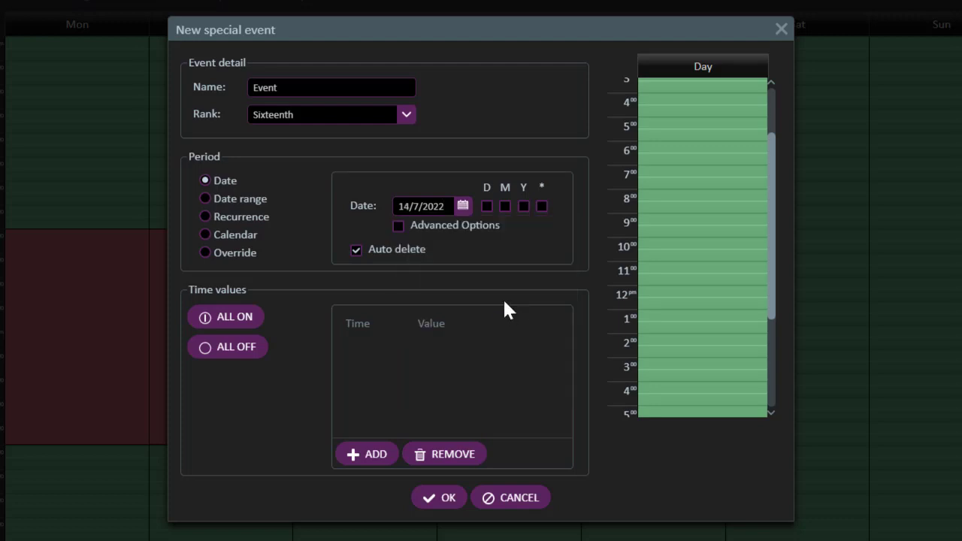
pyautogui.moveTo(655, 187); pyautogui.dragTo(704, 361)
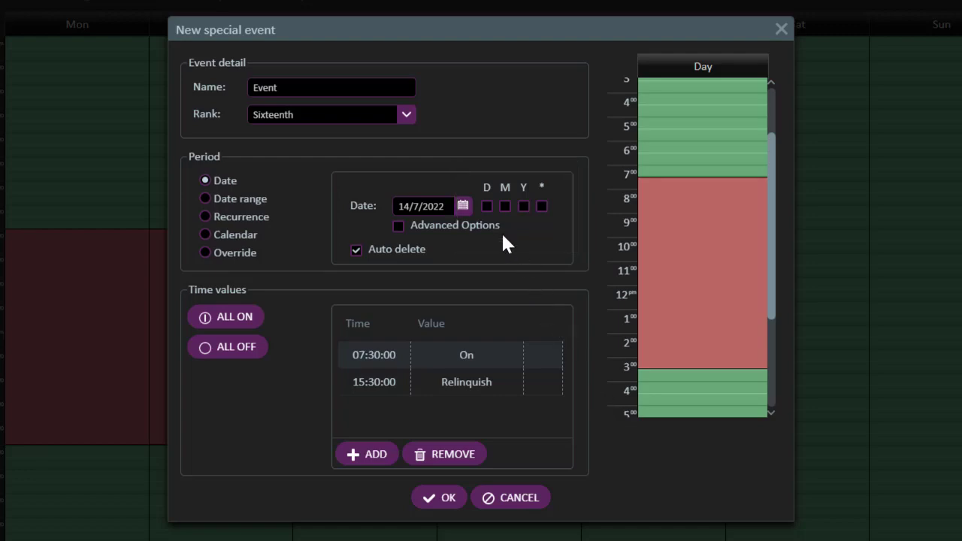
# Save the 14/7/2022 special event with any day as its date, and again with any month instead
pyautogui.click(485, 206)
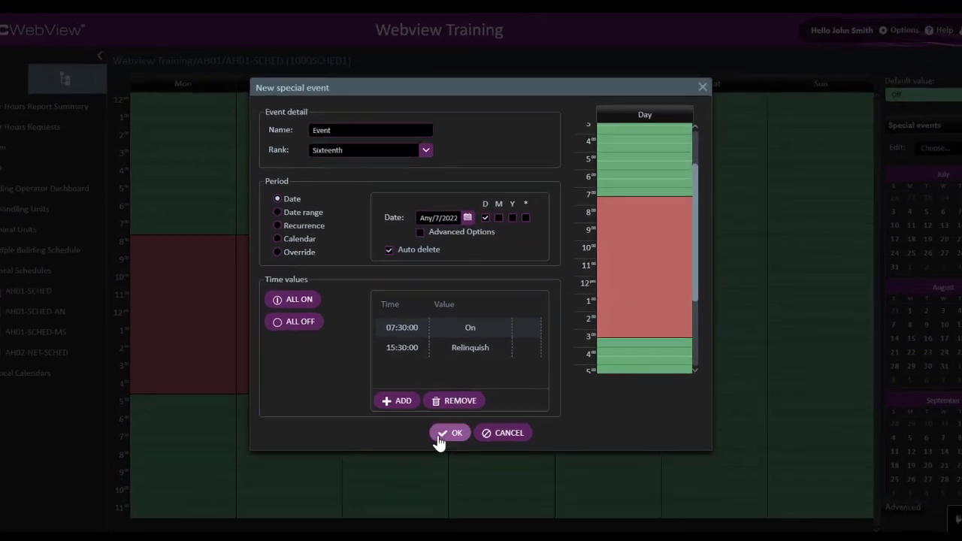
pyautogui.click(445, 418)
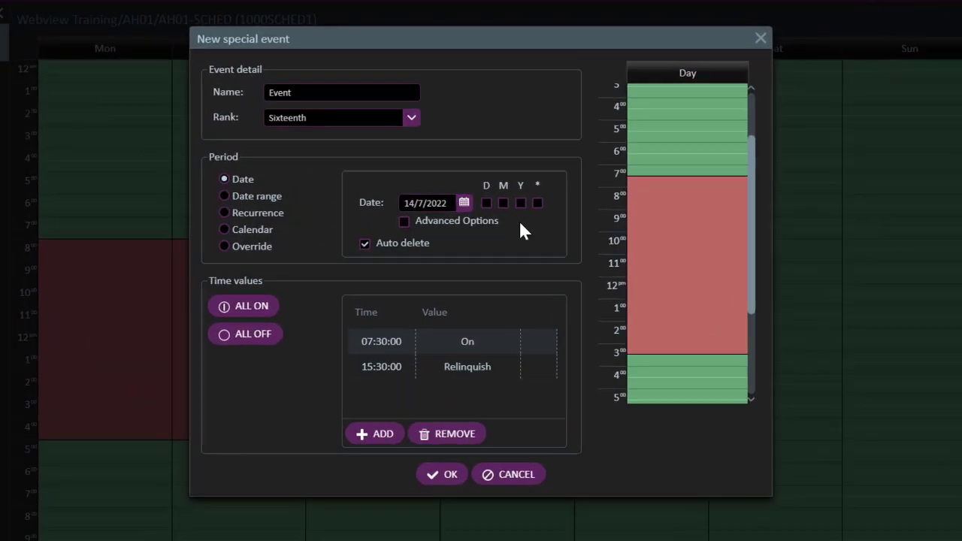
pyautogui.click(503, 203)
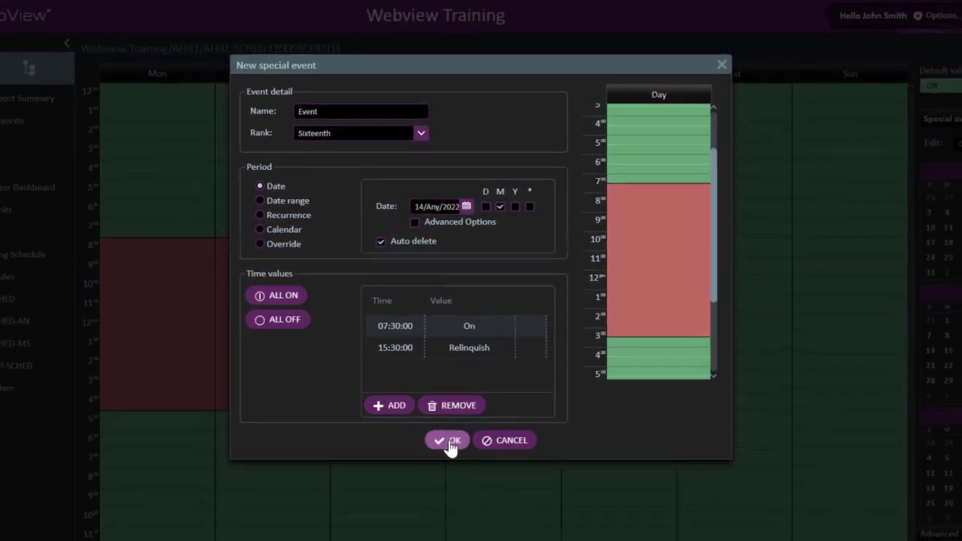
pyautogui.click(450, 443)
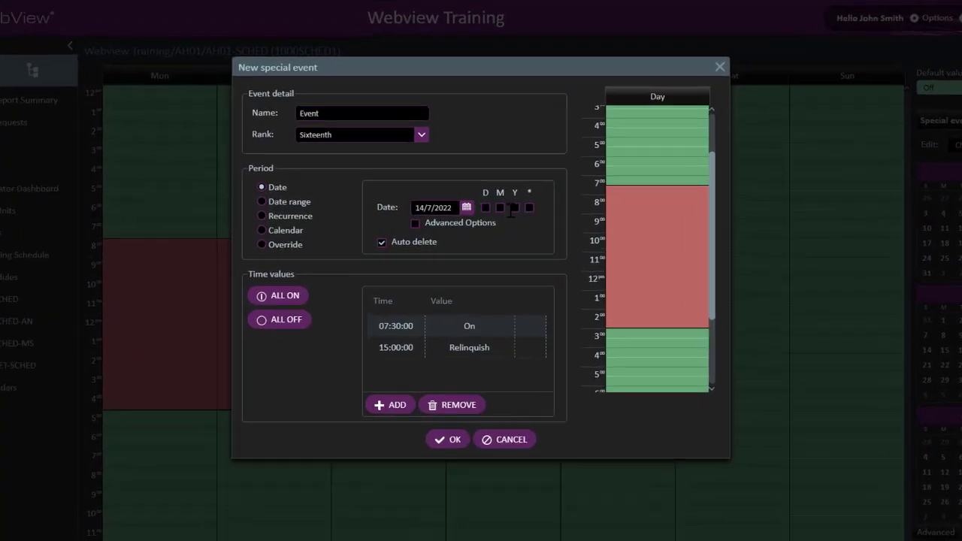
# Save the 14 July special event with any year as its date, and again with the date set to always
pyautogui.click(514, 207)
pyautogui.click(515, 347)
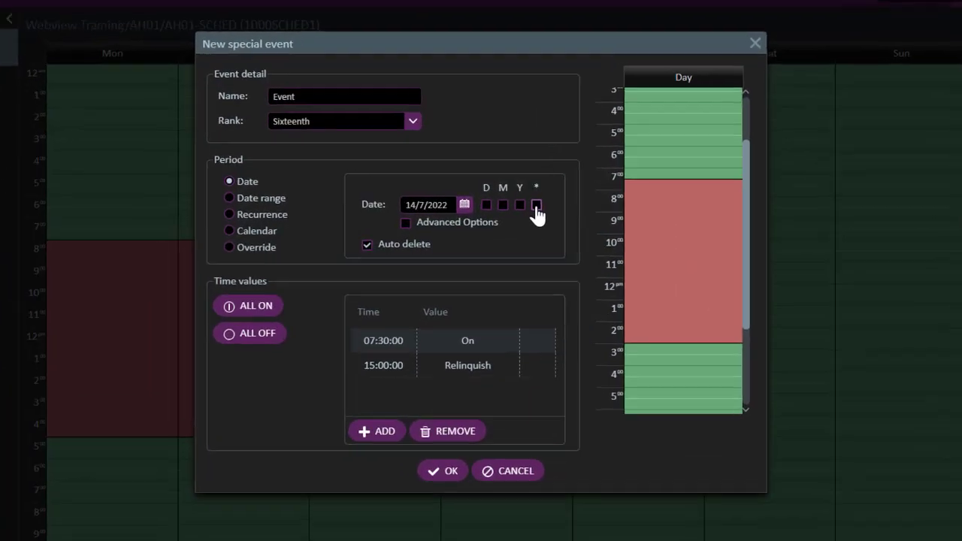
pyautogui.click(525, 208)
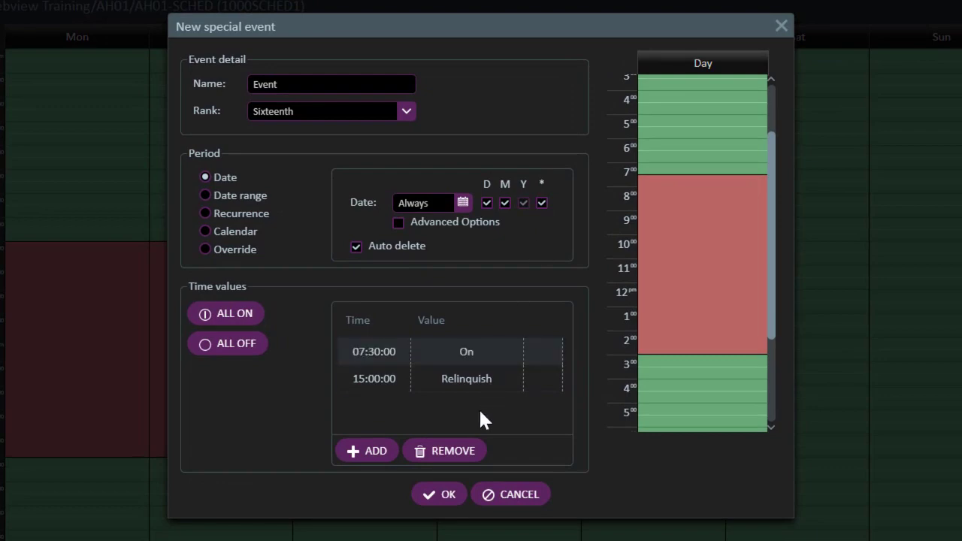
pyautogui.click(440, 494)
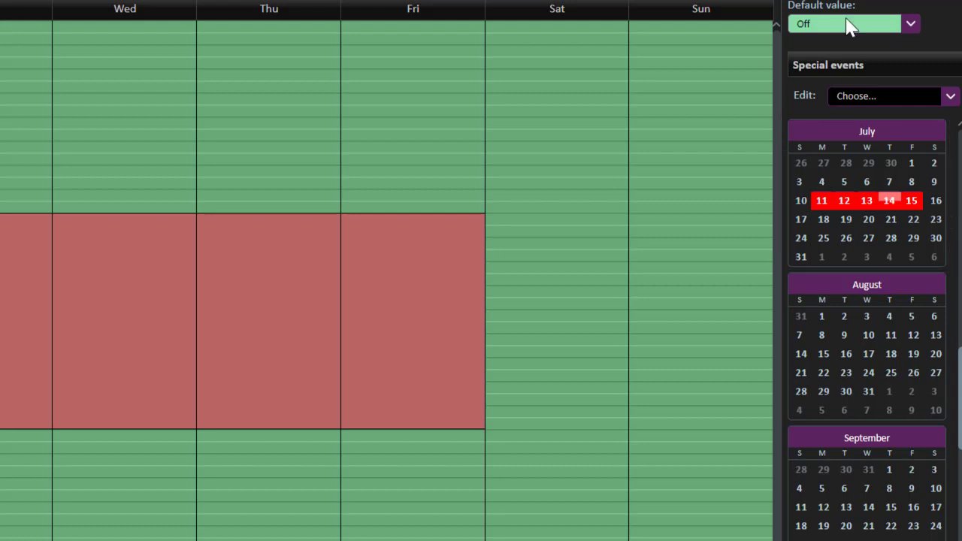
# Open Event 2 from the 14 July entry of the special events calendar to view its settings, and close it without saving
pyautogui.click(884, 210)
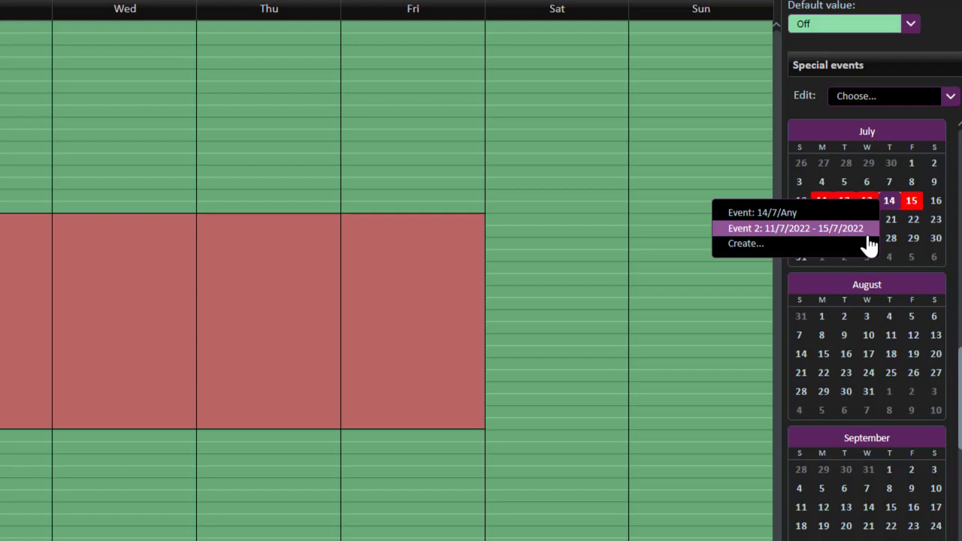
pyautogui.click(868, 233)
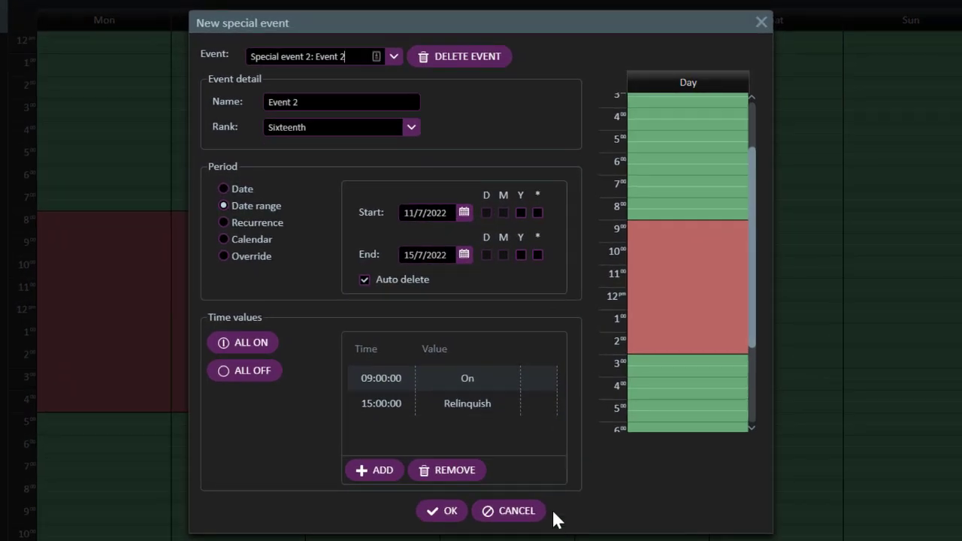
pyautogui.click(521, 510)
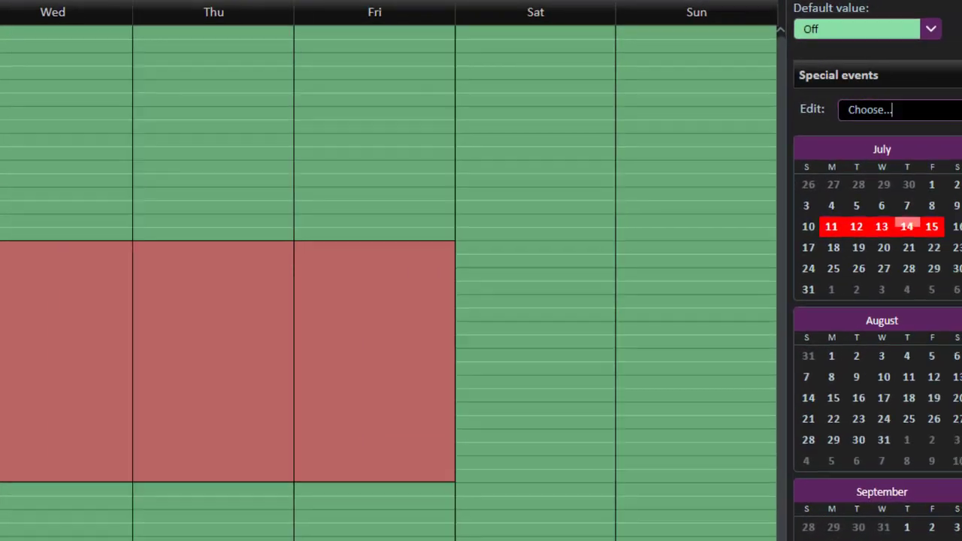
# Open Event 2 from the special events list for editing and adjust its On period to run from 09:00 to 17:00
pyautogui.click(947, 110)
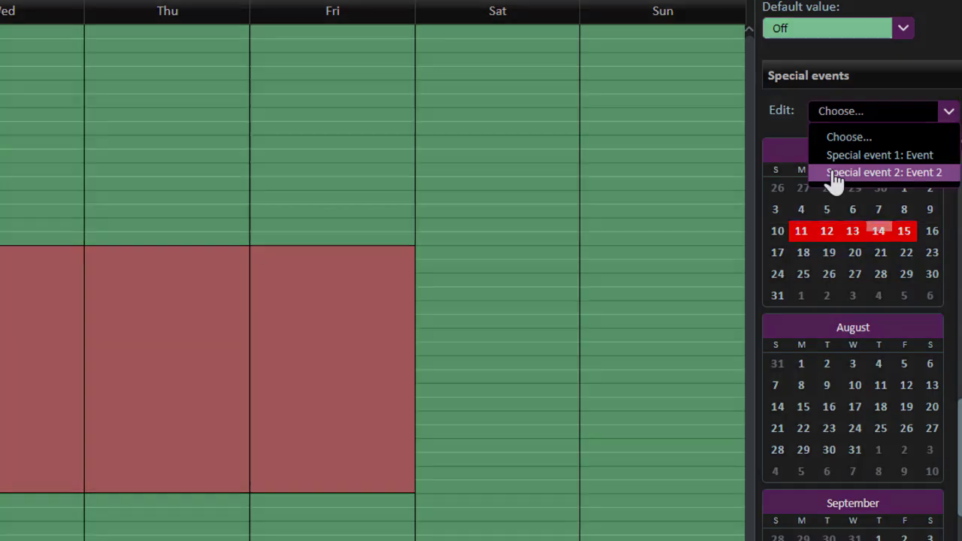
pyautogui.click(834, 175)
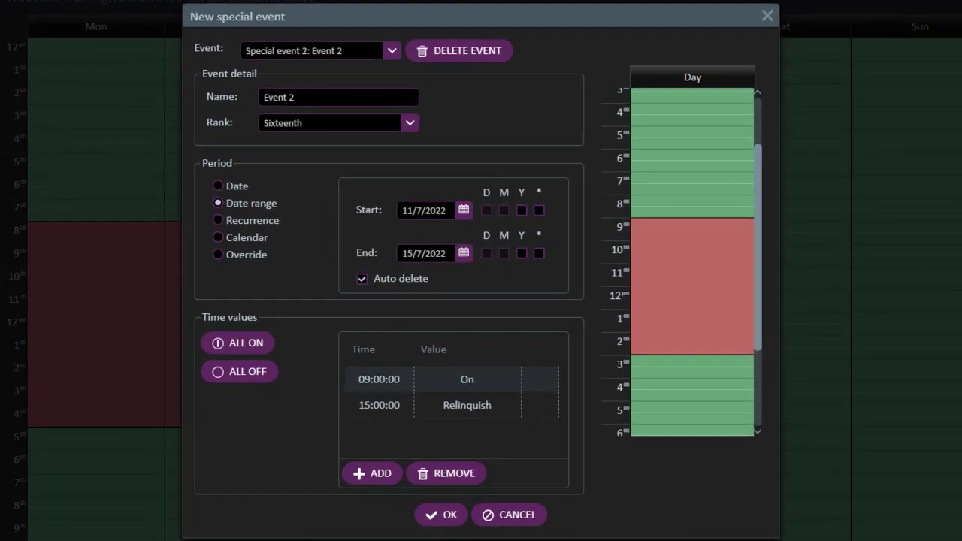
pyautogui.moveTo(687, 218); pyautogui.dragTo(686, 275)
pyautogui.moveTo(684, 312); pyautogui.dragTo(684, 240)
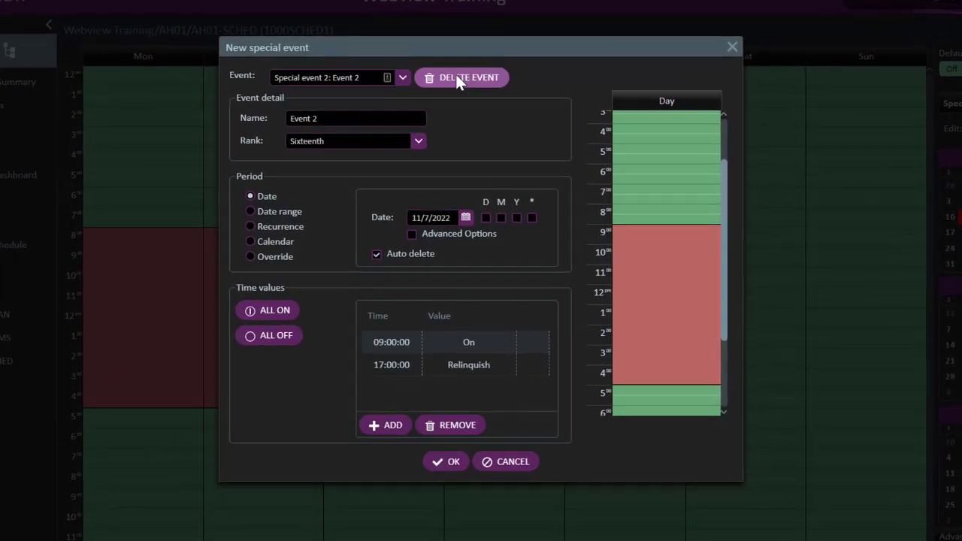
# Show the advanced date options, and set Event 2's period to a date range from 11/7/2022 to 15/7/2022
pyautogui.click(411, 235)
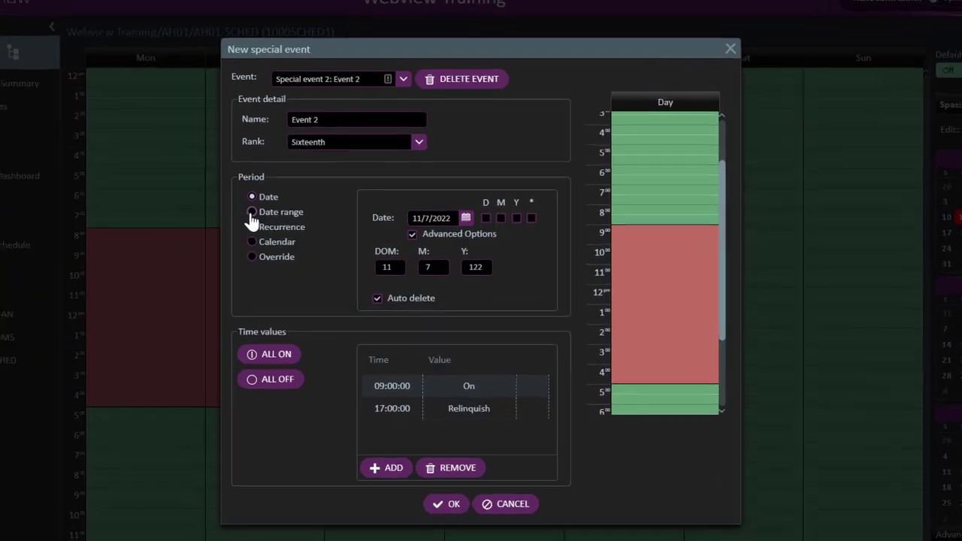
pyautogui.click(229, 210)
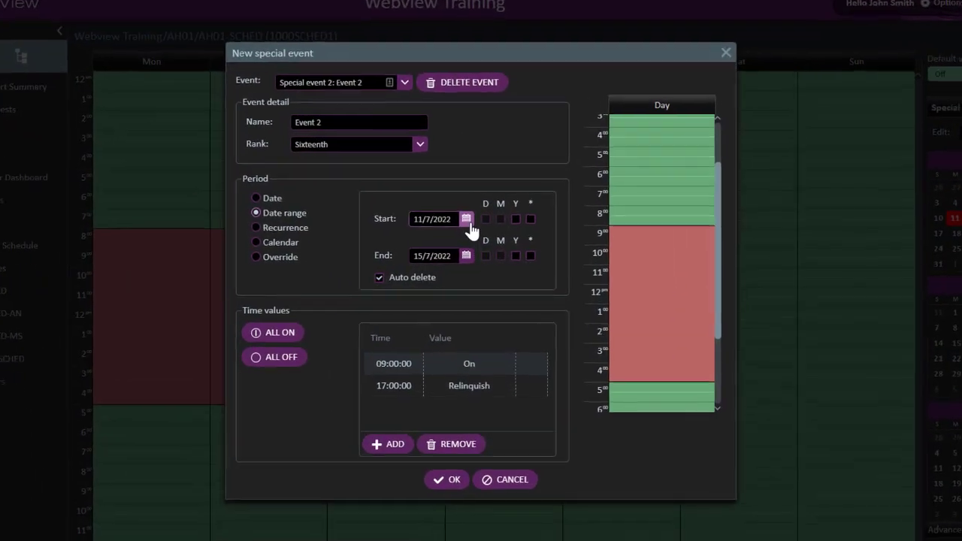
pyautogui.click(467, 220)
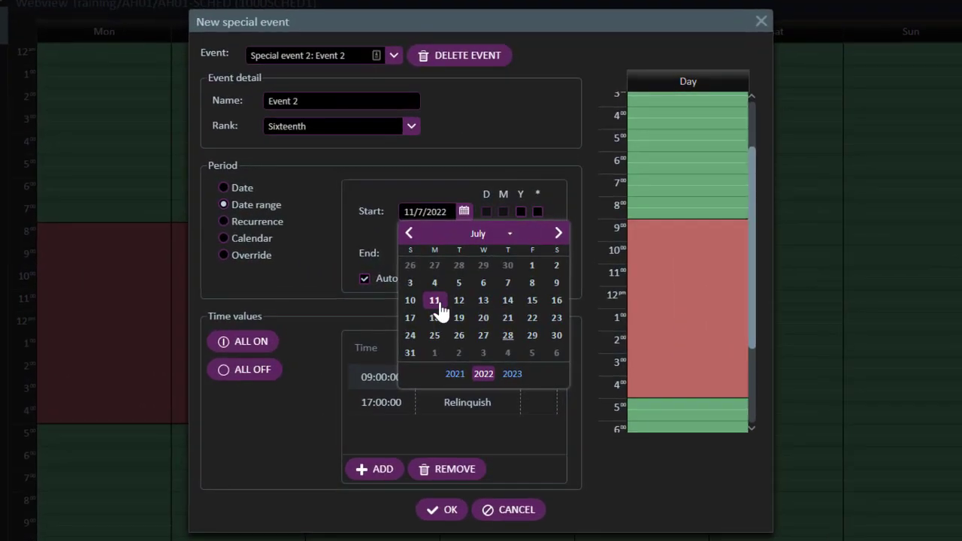
pyautogui.click(444, 297)
pyautogui.click(463, 256)
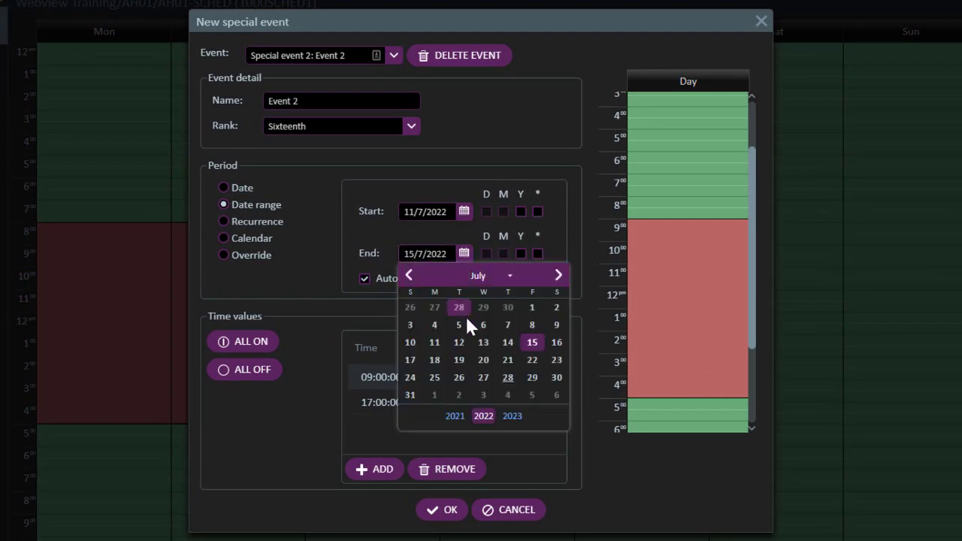
pyautogui.click(532, 344)
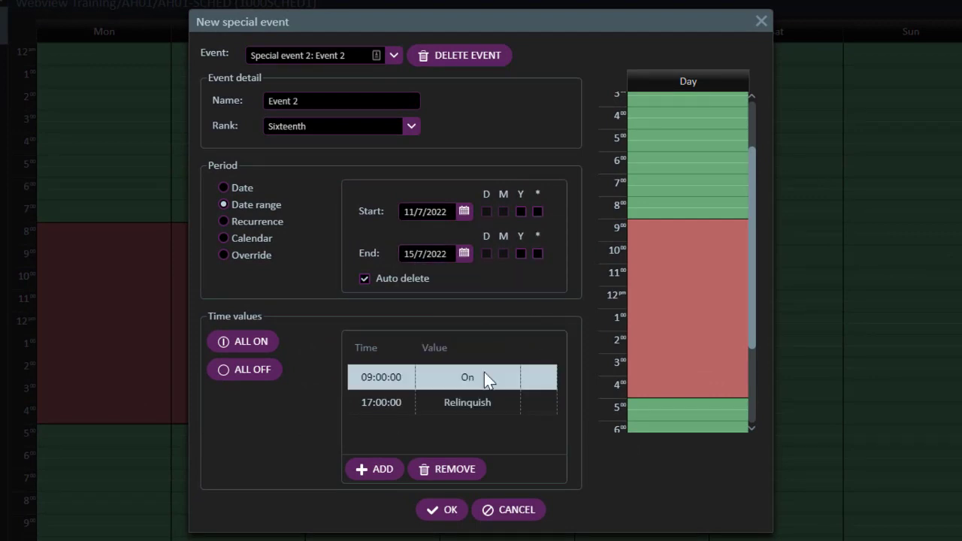
pyautogui.click(442, 509)
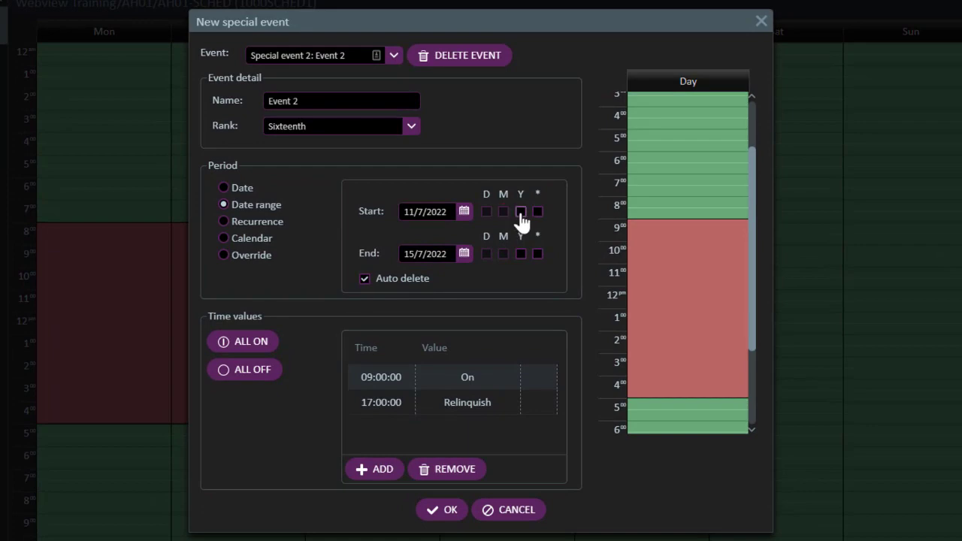
# Save Event 2's date range with any year as the start, and again with the start always and the end never
pyautogui.click(520, 211)
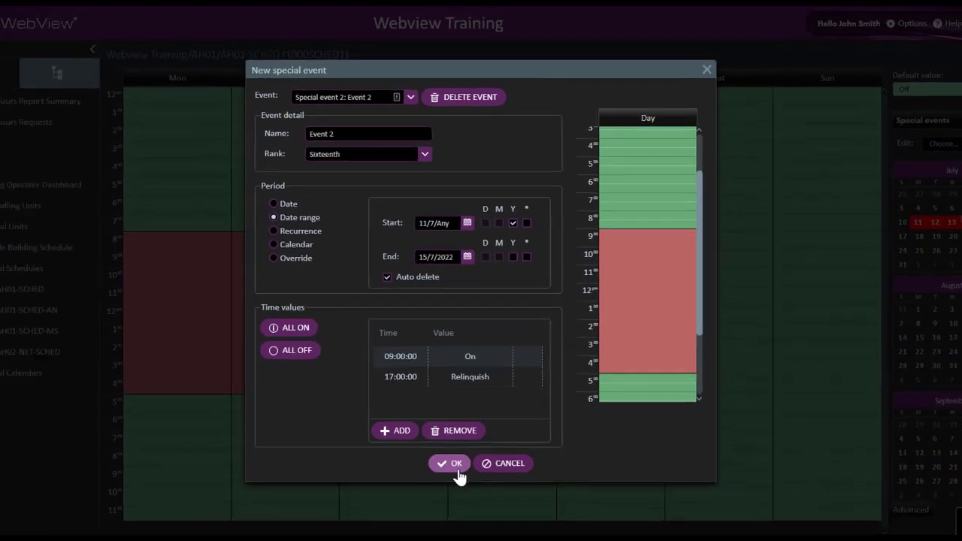
pyautogui.click(458, 447)
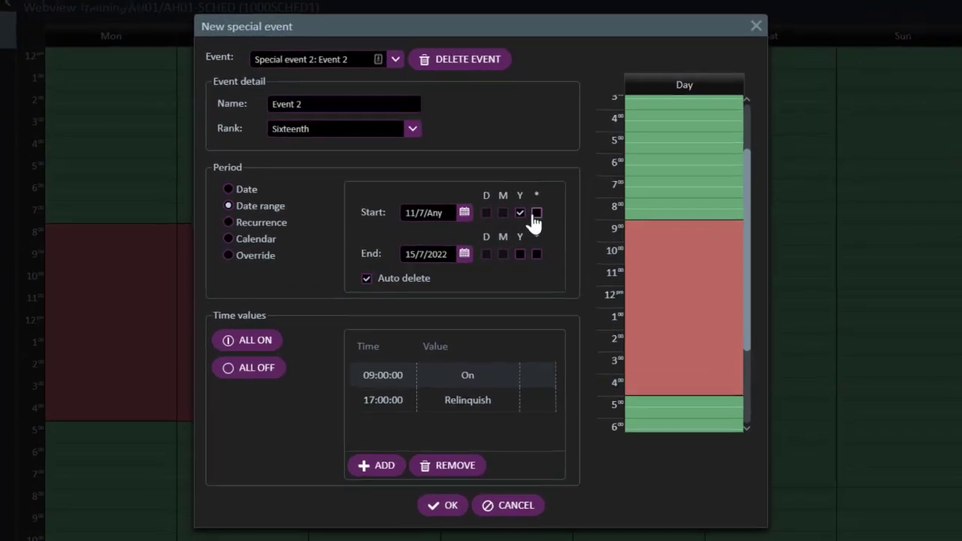
pyautogui.click(535, 212)
pyautogui.click(535, 254)
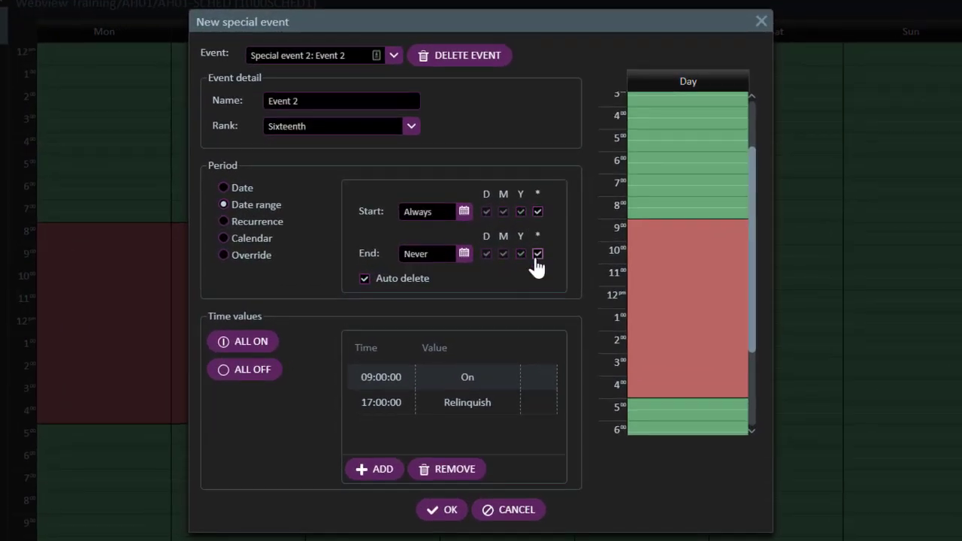
pyautogui.click(435, 509)
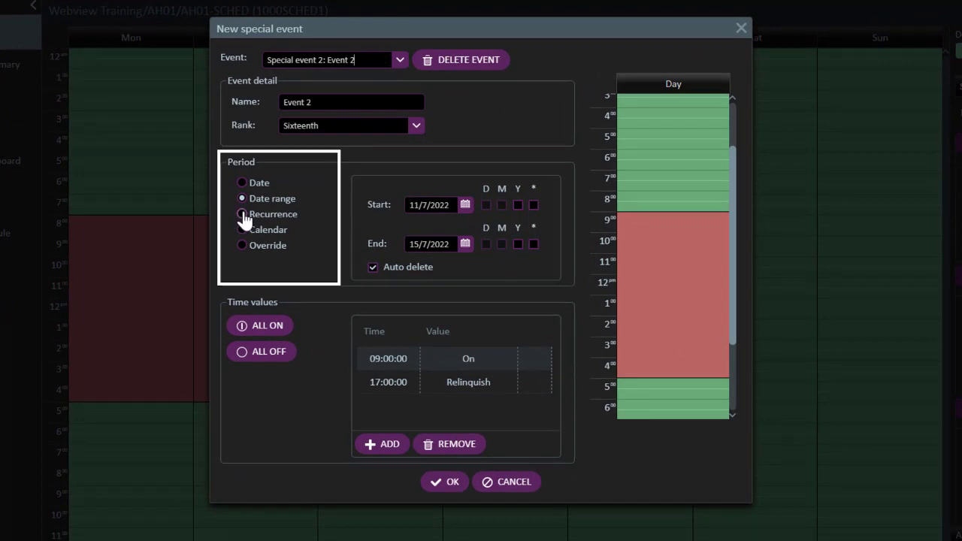
# Switch Event 2's period to Recurrence and look through the month and week-of-month options
pyautogui.click(242, 214)
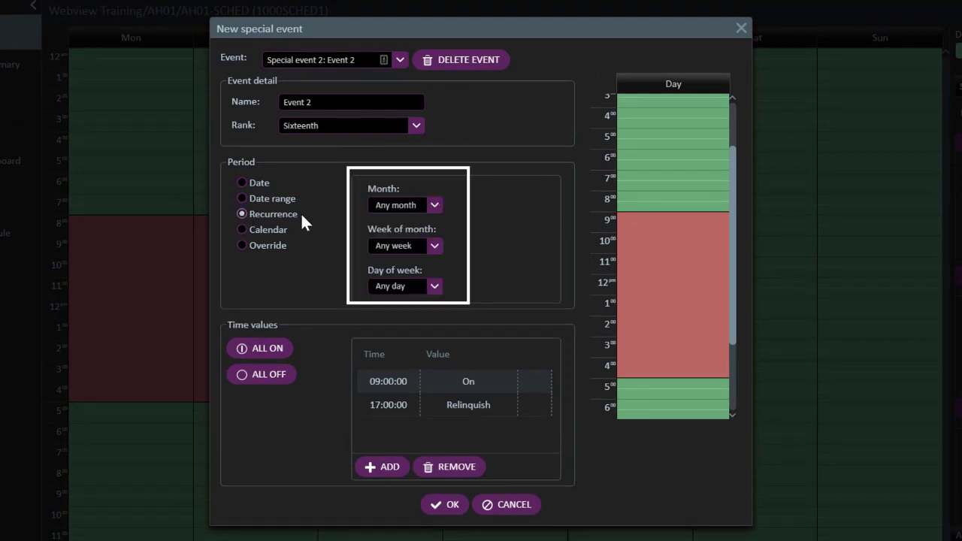
pyautogui.click(435, 208)
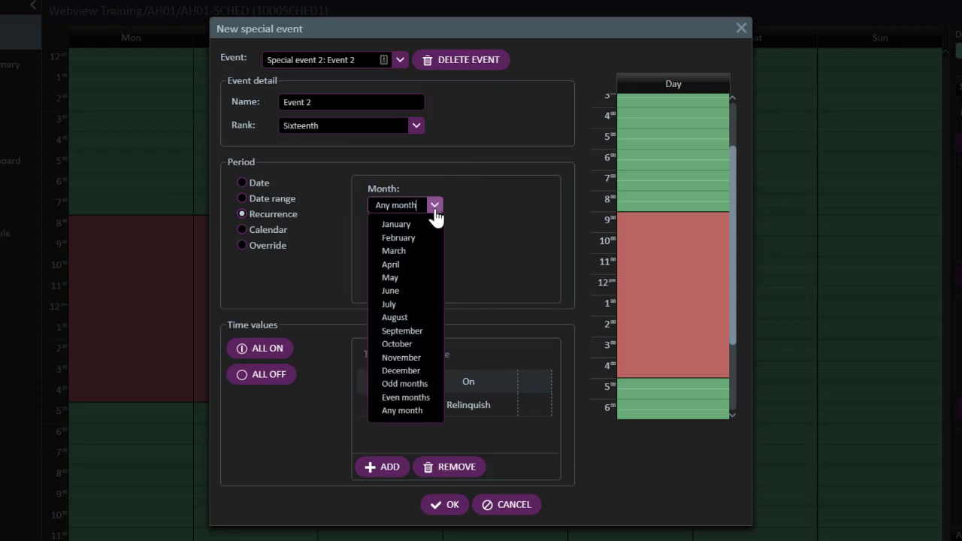
pyautogui.click(435, 208)
pyautogui.click(435, 246)
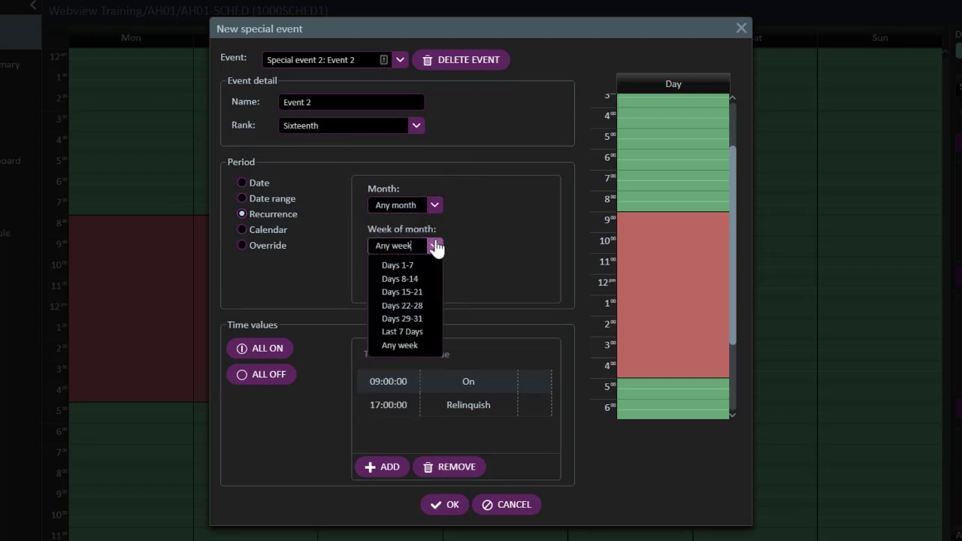
pyautogui.click(435, 245)
# Set Event 2's recurrence to Friday in July and save the event
pyautogui.click(434, 287)
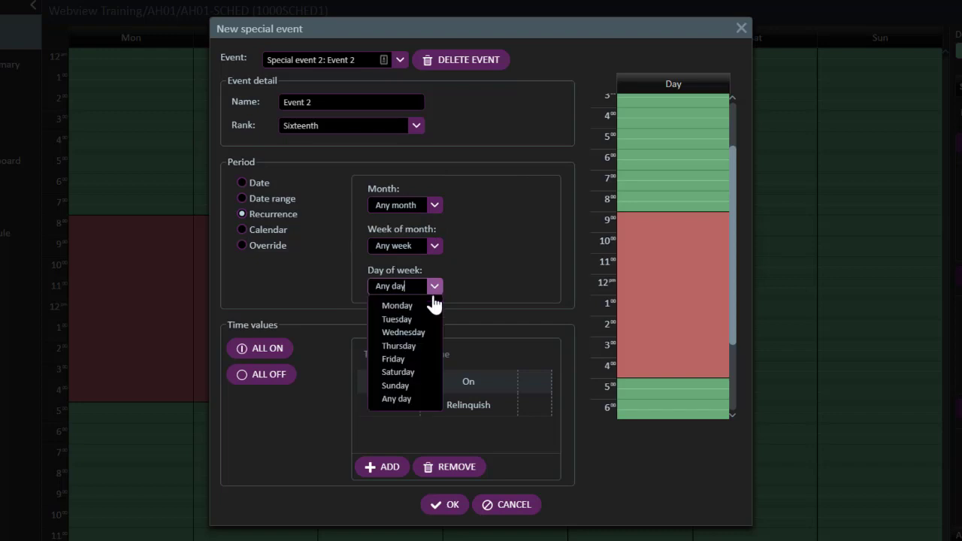
pyautogui.click(414, 366)
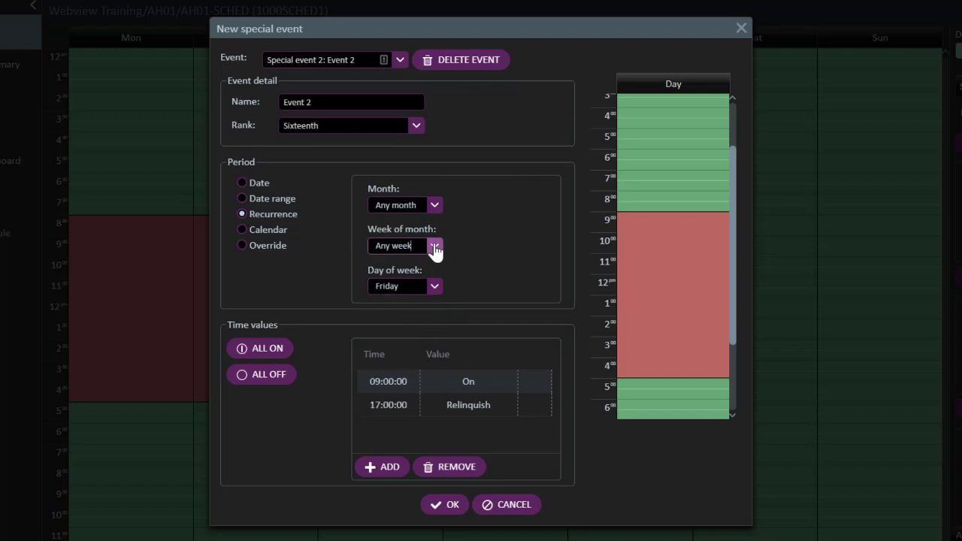
pyautogui.click(435, 205)
pyautogui.click(408, 308)
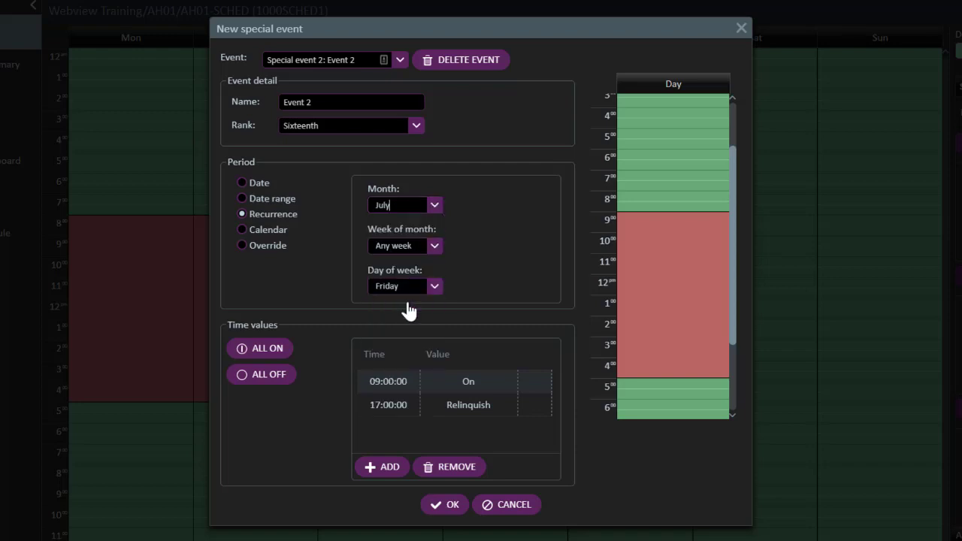
pyautogui.click(459, 506)
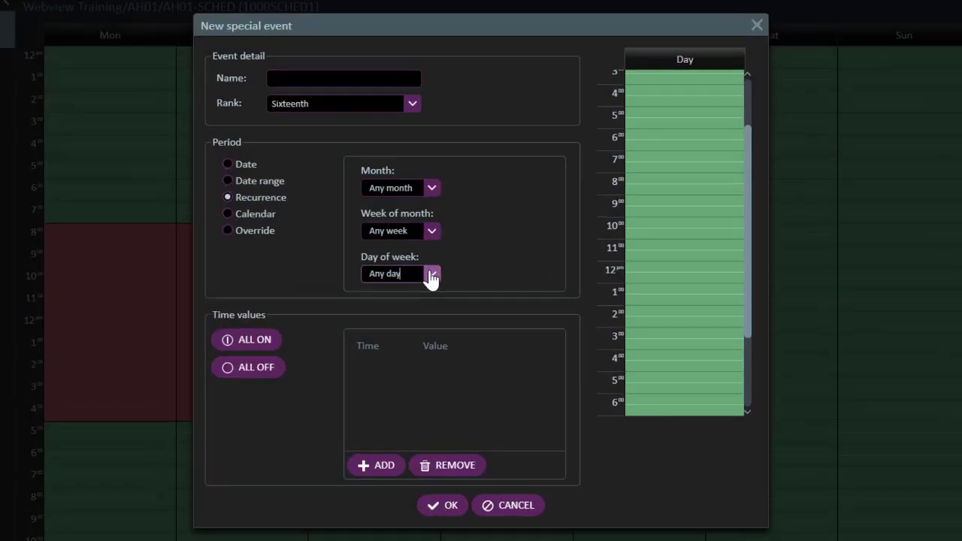
# Set the new event's recurrence to Friday in August with an On period from 08:00 to 16:30, and save it
pyautogui.click(429, 274)
pyautogui.click(429, 275)
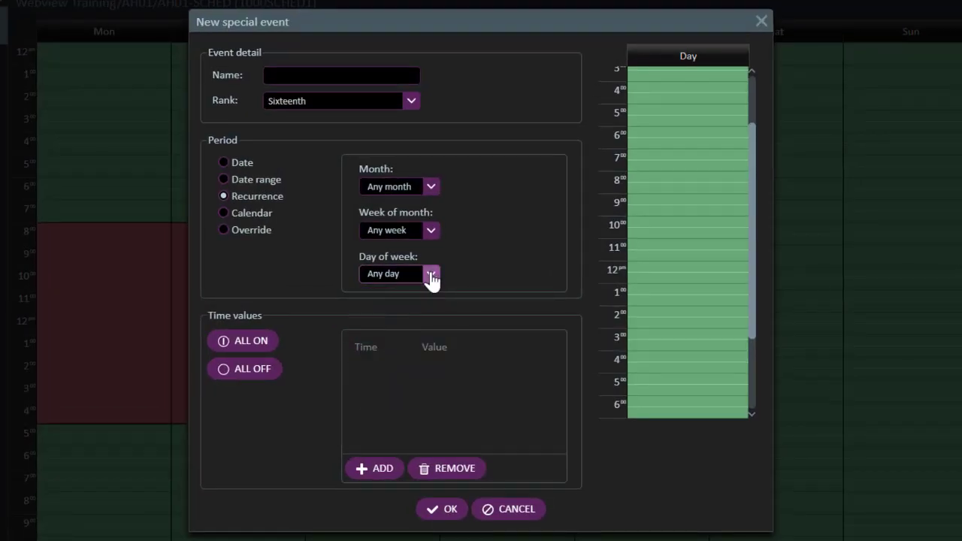
pyautogui.click(430, 189)
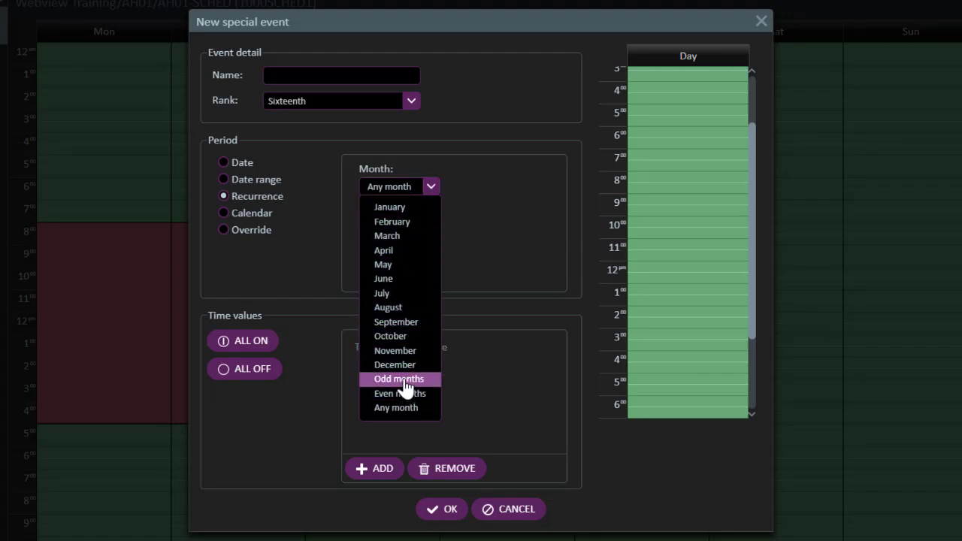
pyautogui.click(431, 273)
pyautogui.click(431, 274)
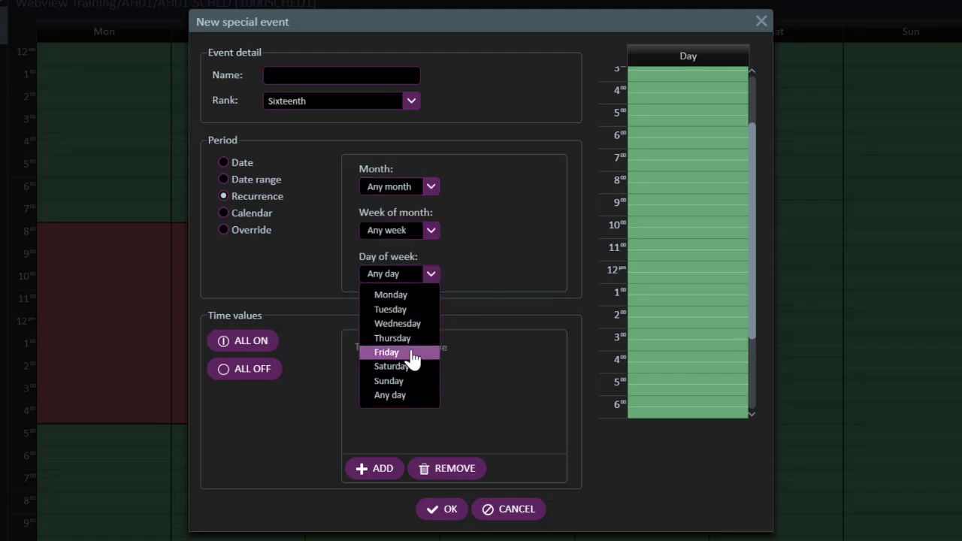
pyautogui.click(409, 350)
pyautogui.click(432, 188)
pyautogui.click(414, 308)
pyautogui.moveTo(673, 177); pyautogui.dragTo(655, 358)
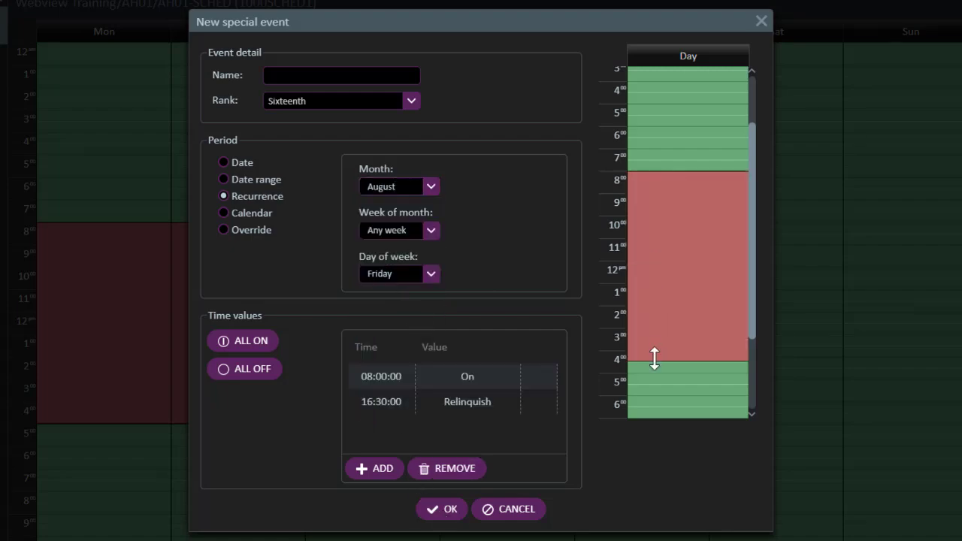
pyautogui.click(447, 512)
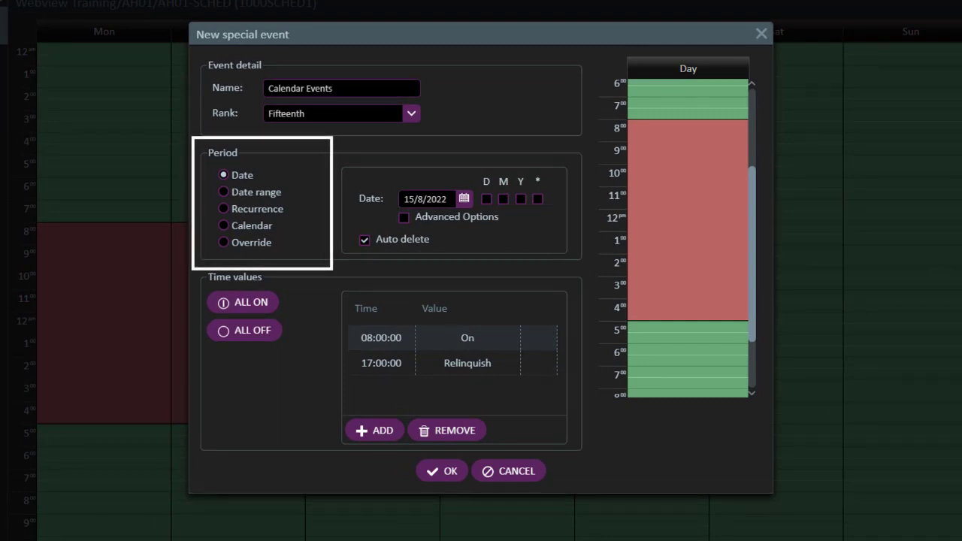
# Set the Calendar Events special event's period to the AH01-CAL calendar and save the event
pyautogui.click(254, 227)
pyautogui.click(431, 200)
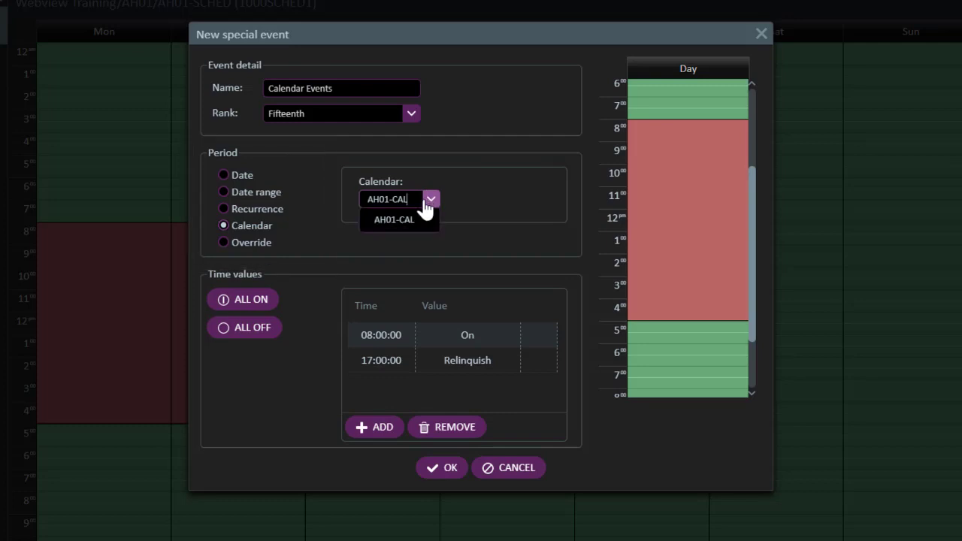
pyautogui.click(408, 216)
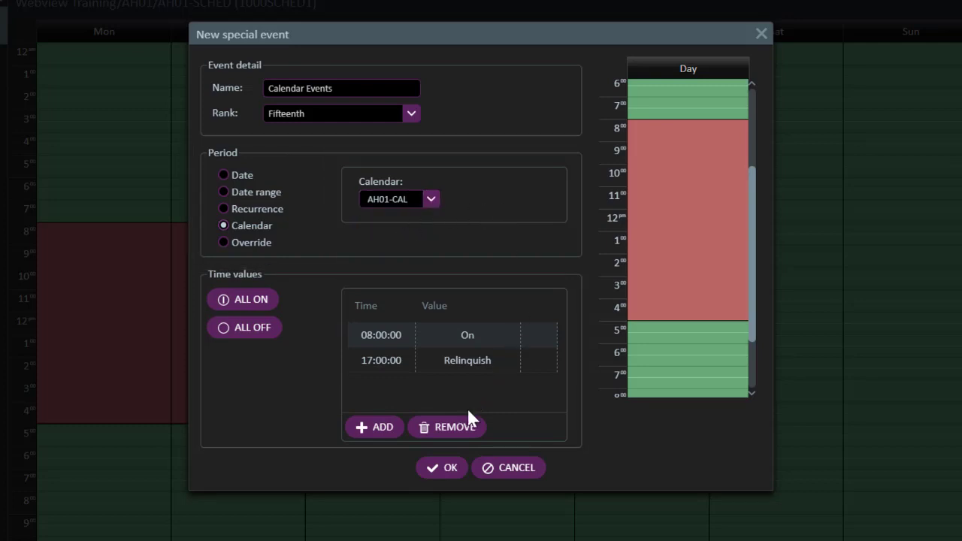
pyautogui.click(444, 469)
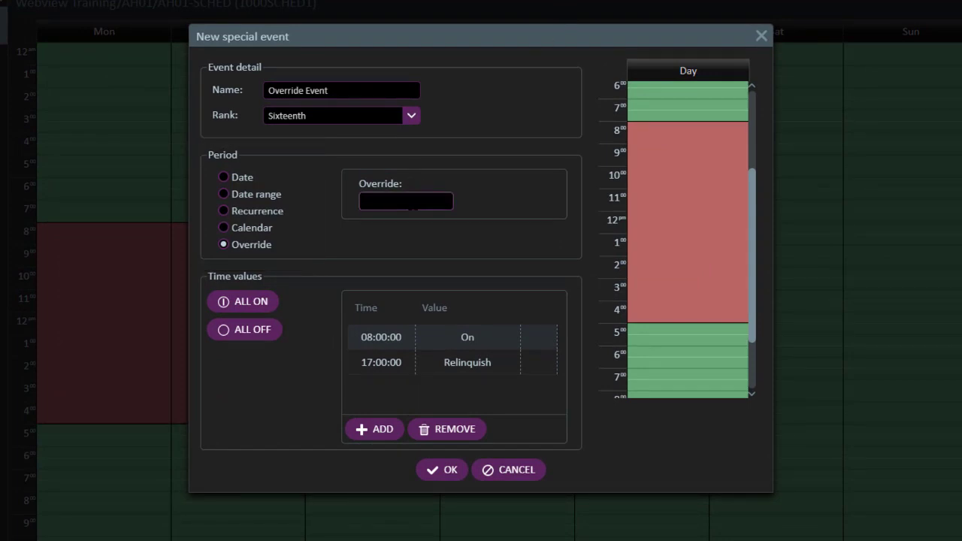
# Enter override labels starting with AH01 for Override Event, trying AH01-Lighting and finishing with AH01-key
pyautogui.click(414, 204)
pyautogui.write('AH01')
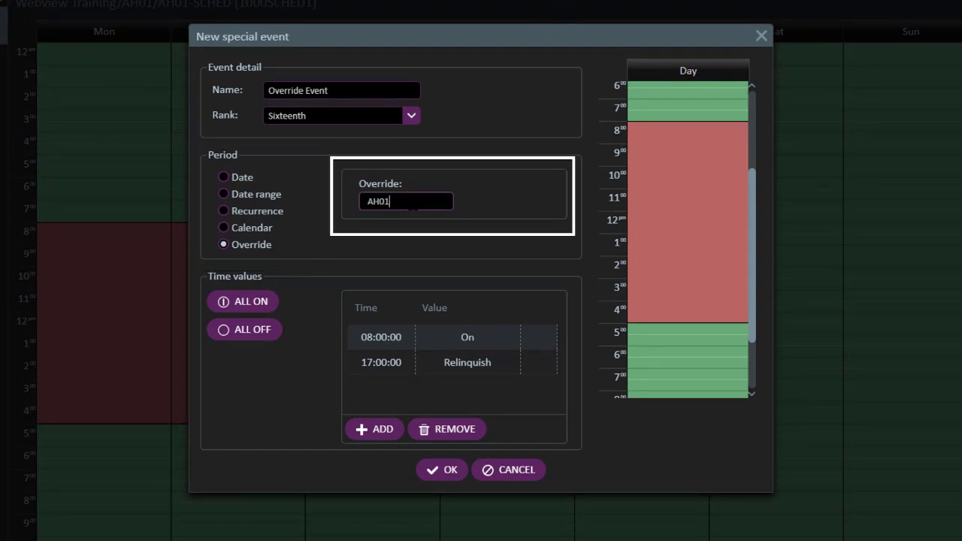
pyautogui.write('-CAL-IAaster')
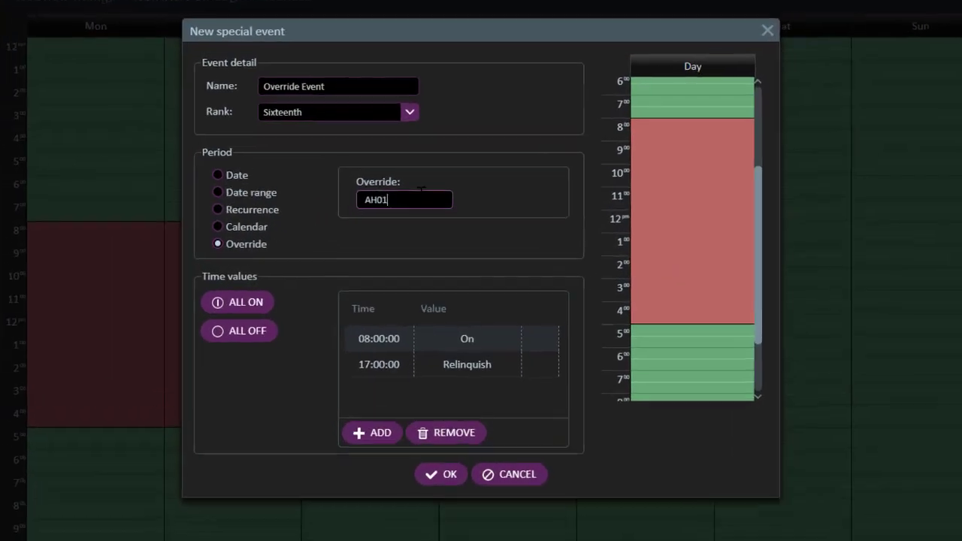
pyautogui.write('-Lighting')
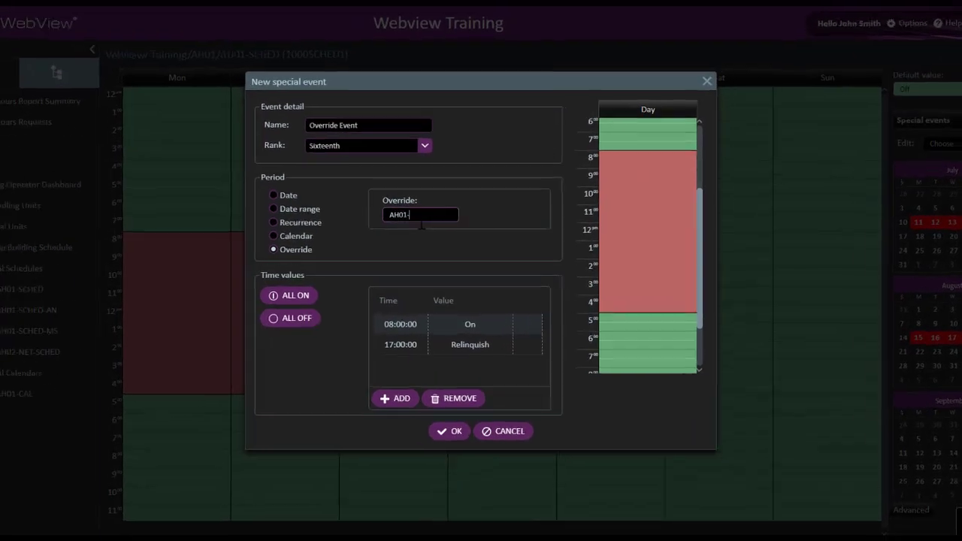
pyautogui.write('-key')
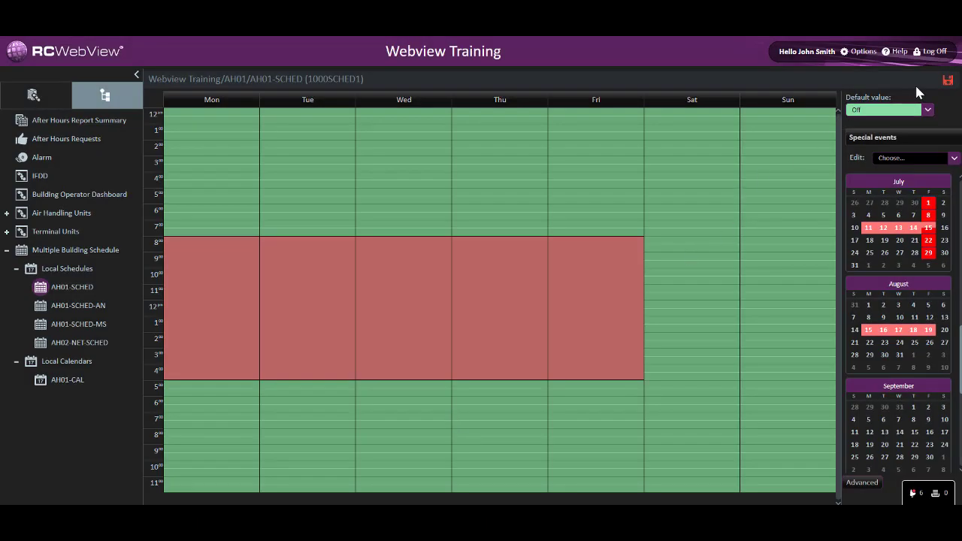
# Save the AH01-SCHED schedule with the change reason New Event
pyautogui.click(948, 79)
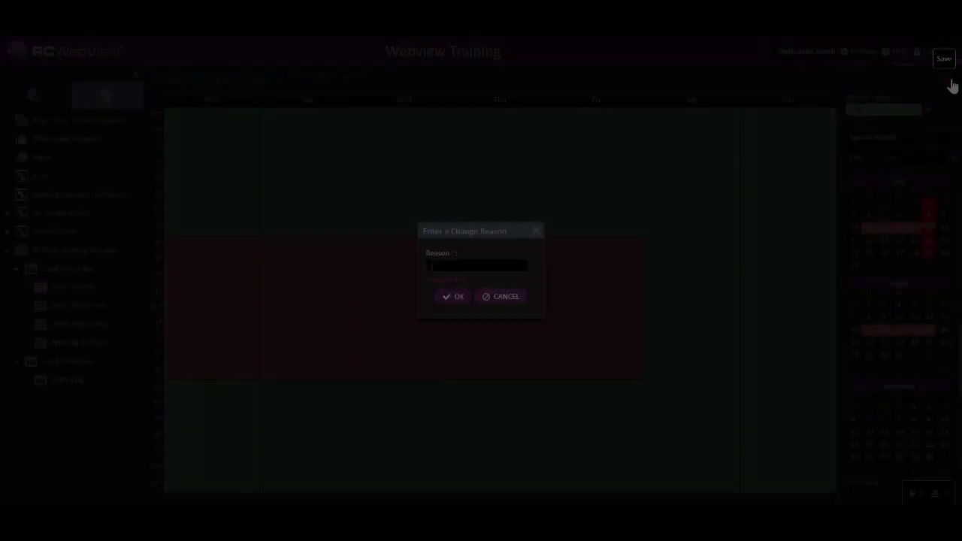
pyautogui.write('New Eve')
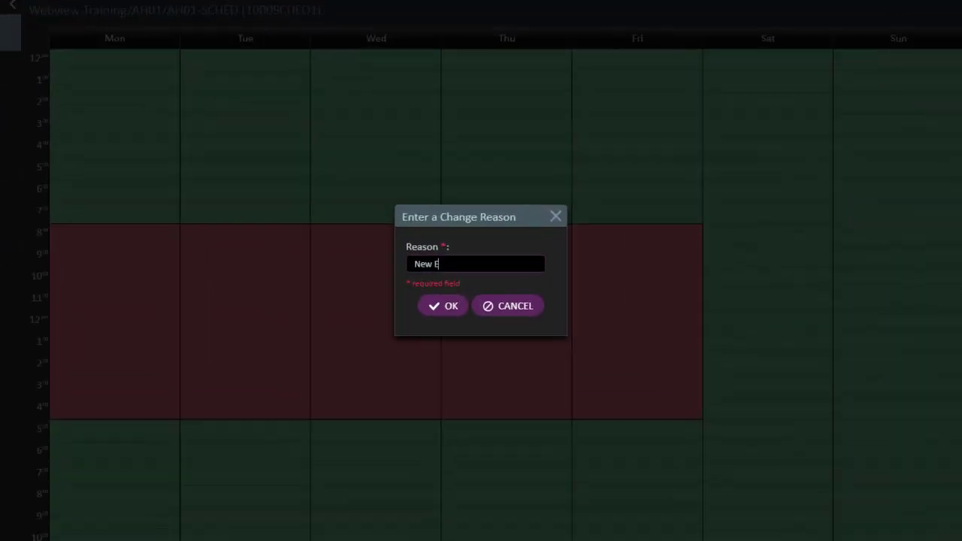
pyautogui.write('nt')
pyautogui.click(423, 353)
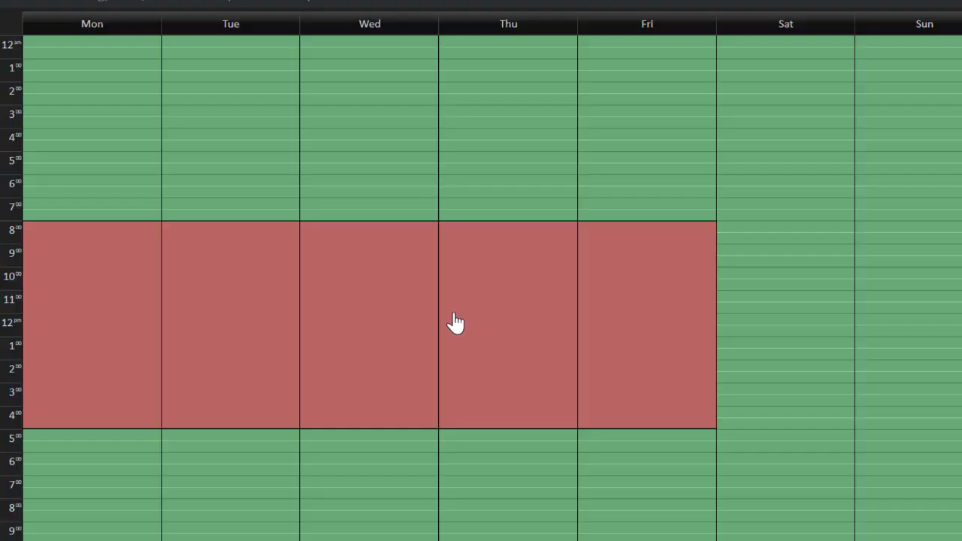